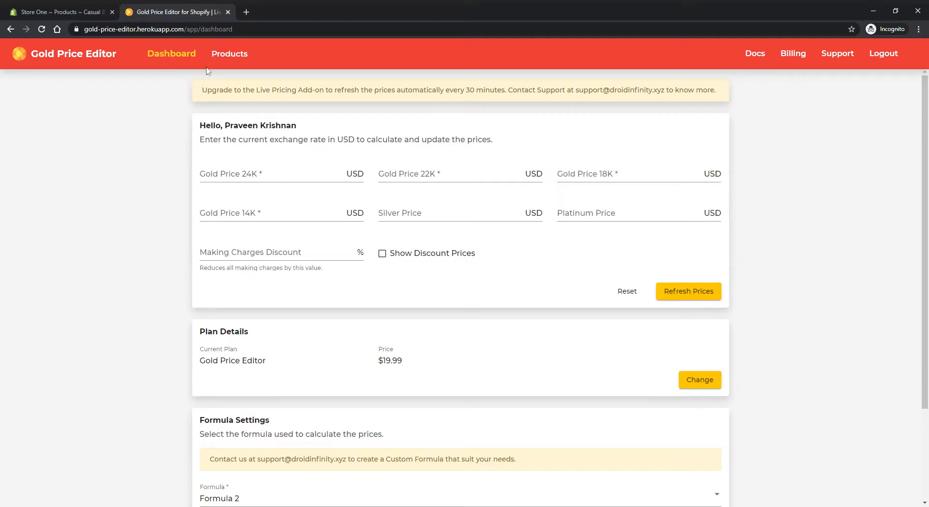
# Open the product search in Gold Price Editor, and copy the hoop earrings' product ID from their Shopify admin page address.
pyautogui.click(240, 59)
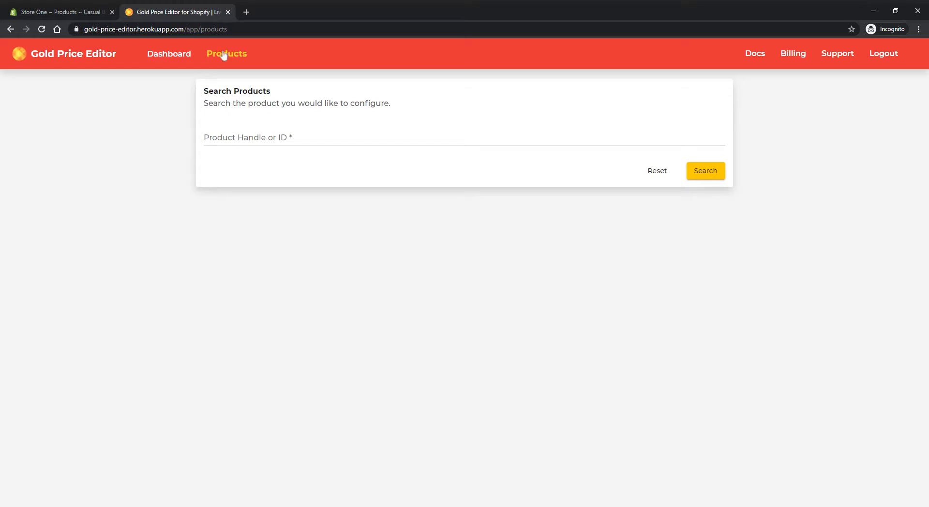
pyautogui.click(77, 11)
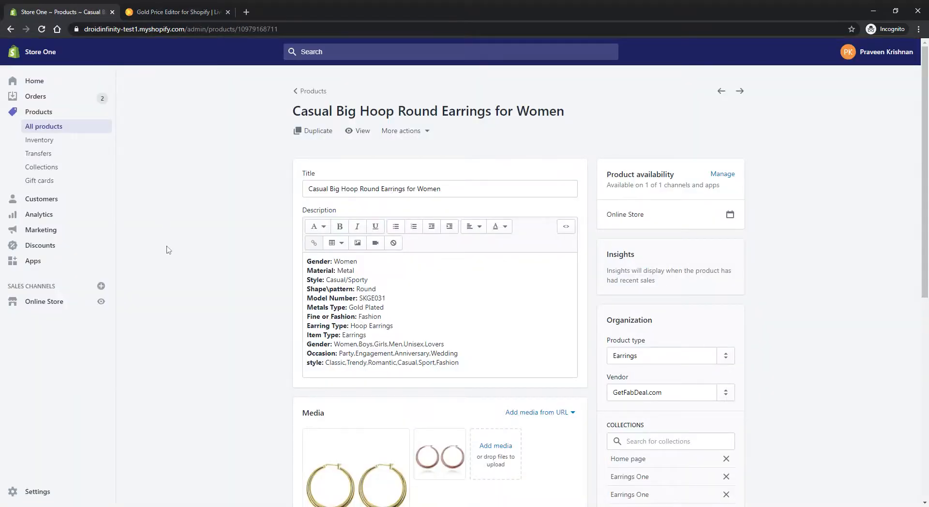
pyautogui.scroll(-8, 168, 250)
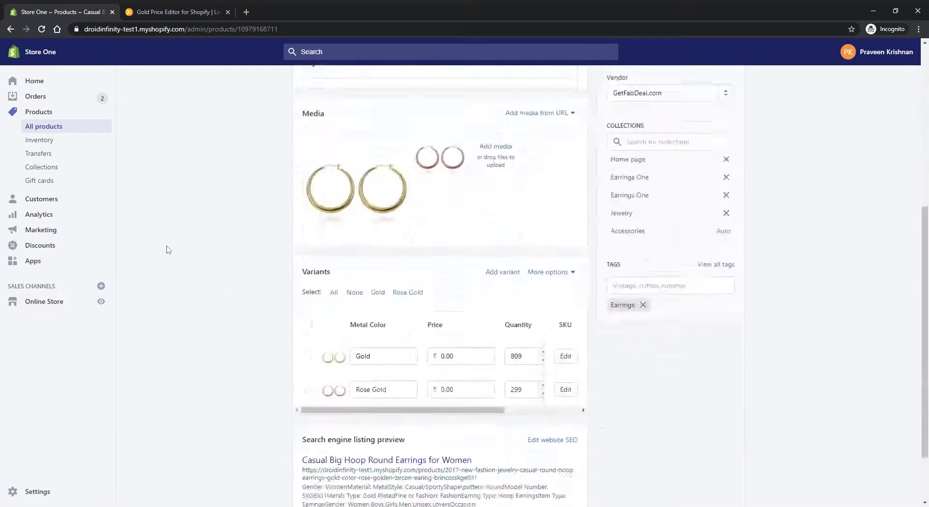
pyautogui.scroll(8, 168, 249)
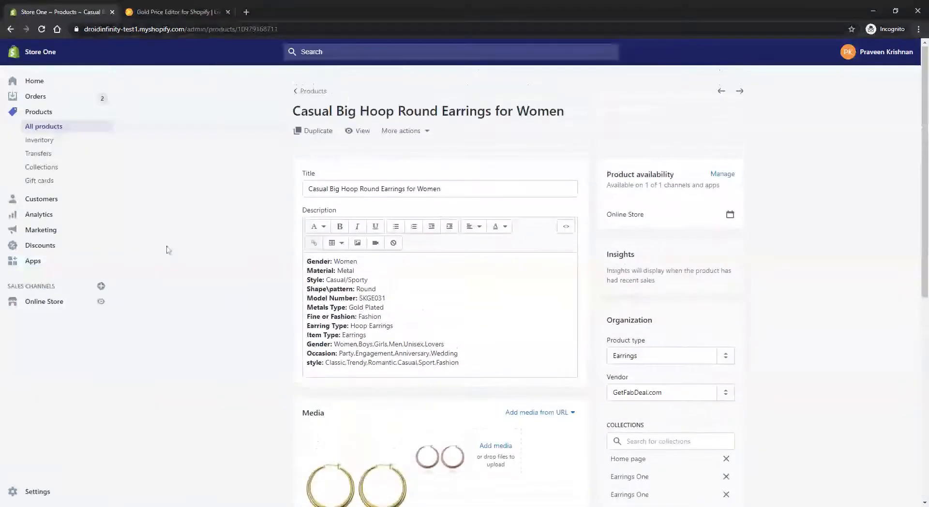
pyautogui.click(239, 31)
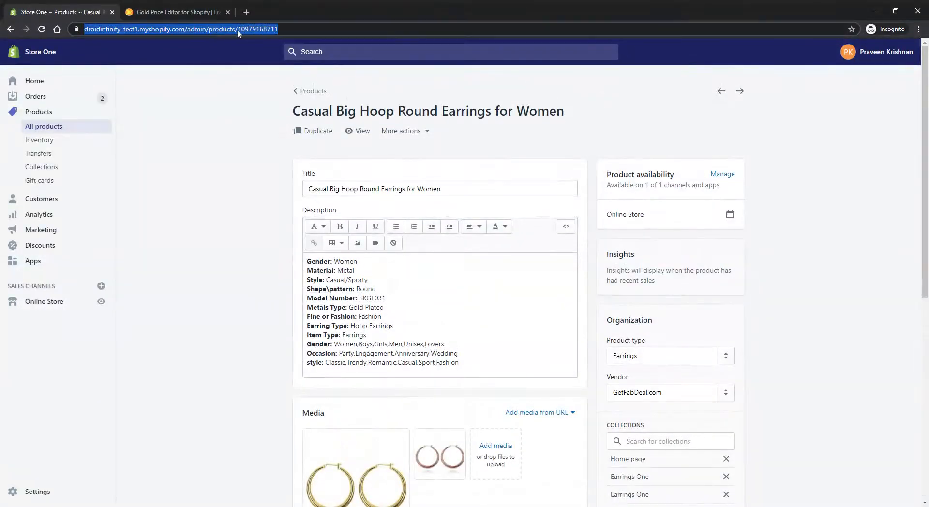
pyautogui.click(238, 30)
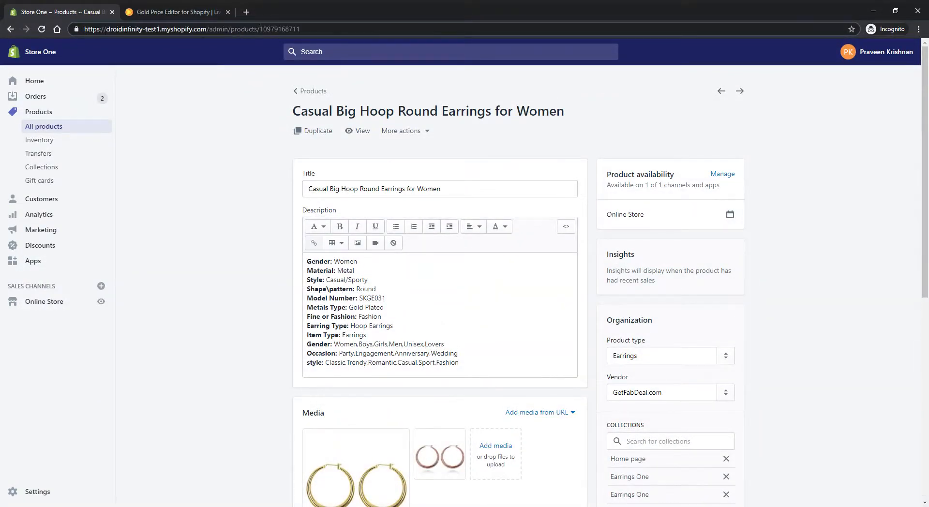
pyautogui.moveTo(260, 30); pyautogui.dragTo(306, 31)
pyautogui.hotkey('ctrl', 'c')
pyautogui.click(182, 7)
pyautogui.click(298, 137)
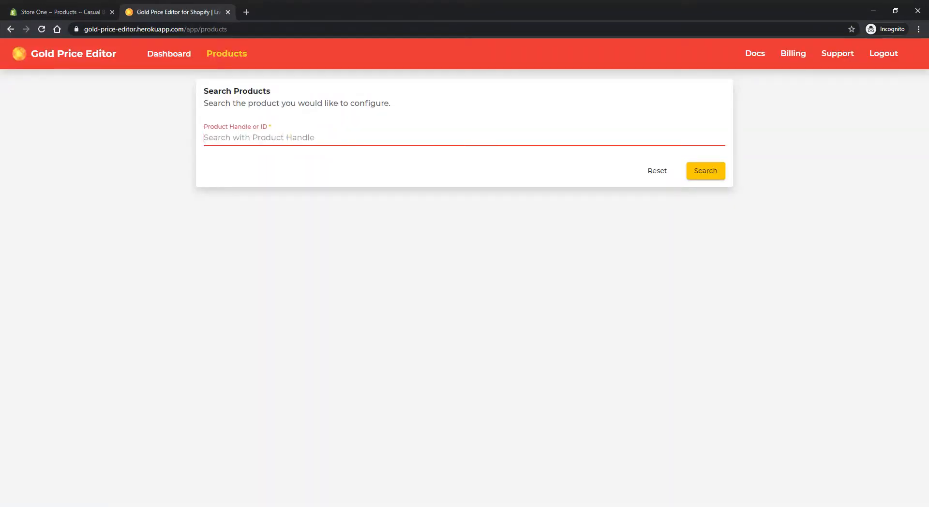
pyautogui.hotkey('ctrl', 'v')
pyautogui.click(706, 172)
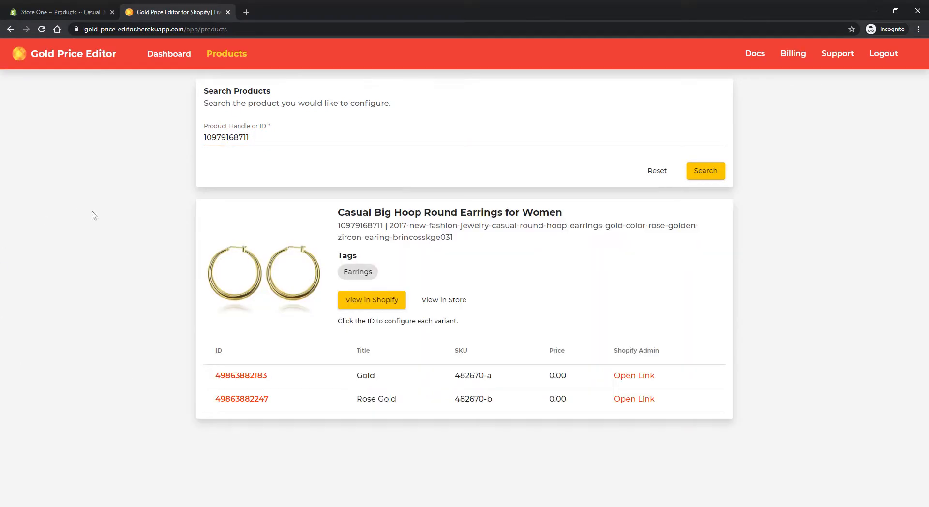
# Return to the earrings' Shopify admin page and open their Advanced Product Details in Gold Price Editor.
pyautogui.click(65, 9)
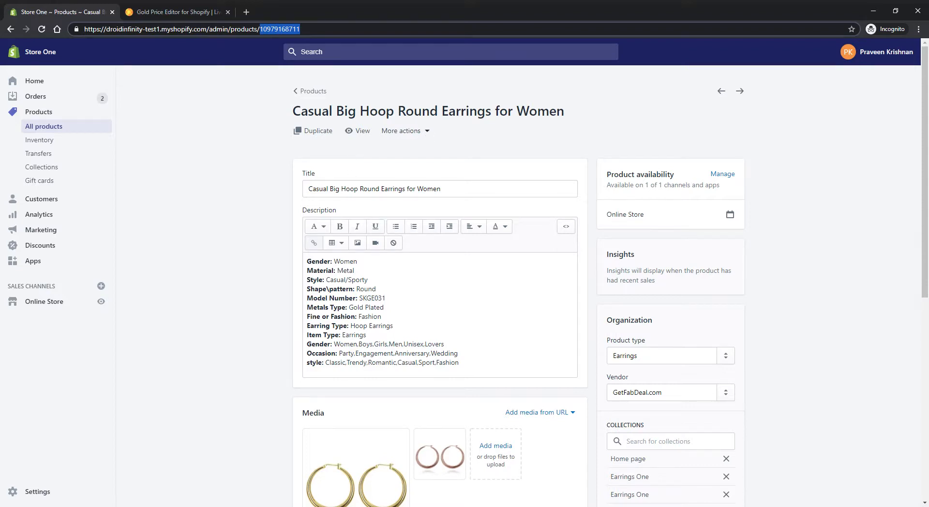
pyautogui.click(426, 131)
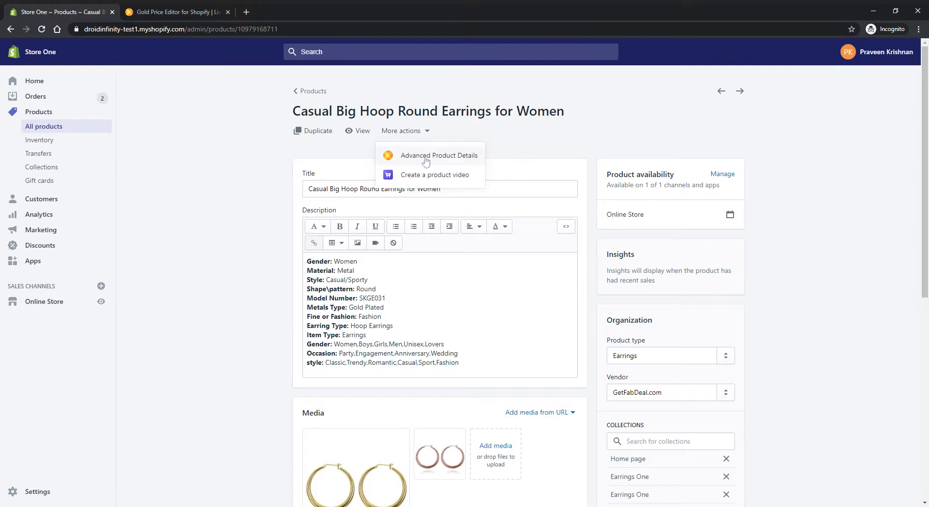
pyautogui.click(425, 156)
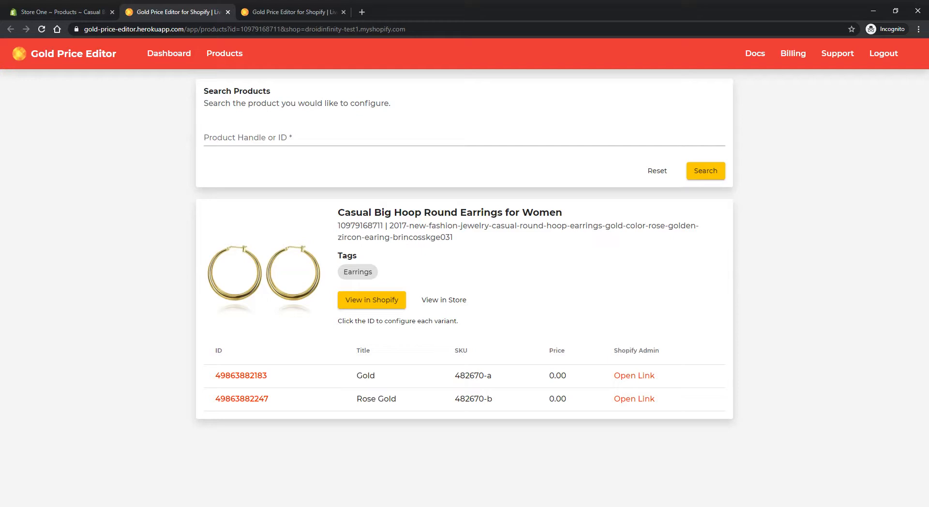
# View the earrings in the online store with the Rose Gold metal color, and return to the product details in Gold Price Editor.
pyautogui.click(451, 301)
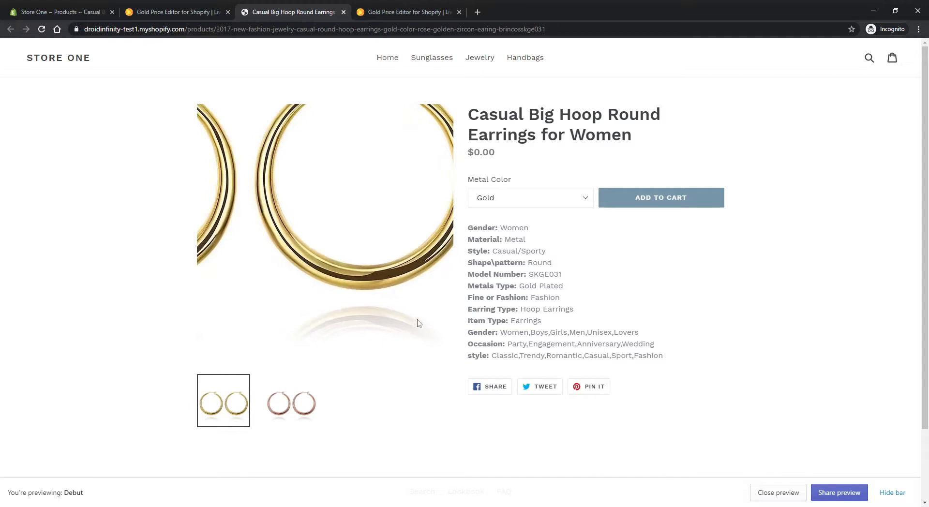
pyautogui.click(562, 206)
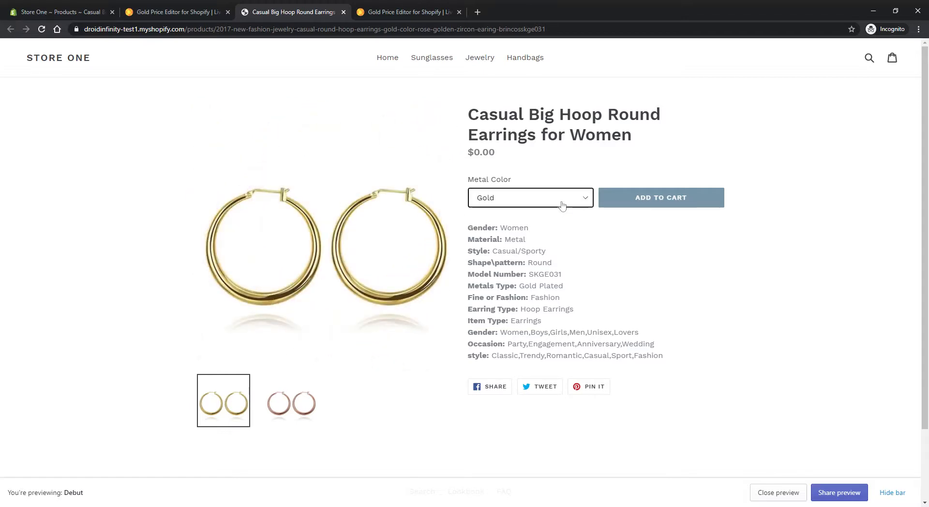
pyautogui.click(559, 213)
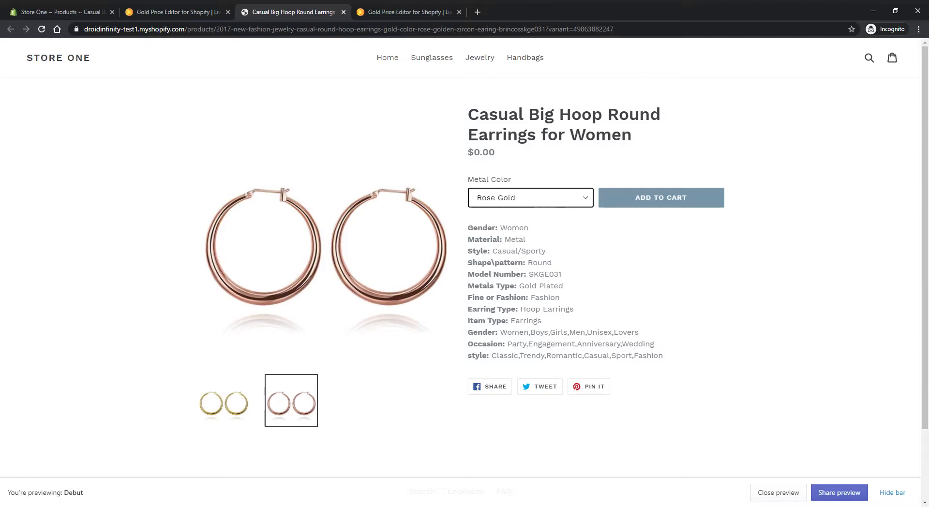
pyautogui.click(176, 10)
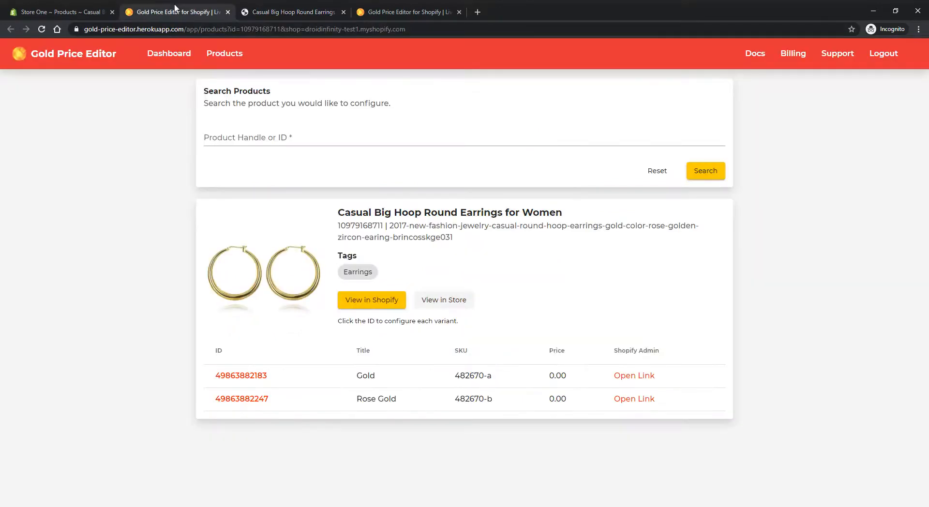
# Open the Gold variant's configuration and set metal type Gold, purity 24K Gold (99.99% Purity) and metal weight 50 grams.
pyautogui.click(256, 382)
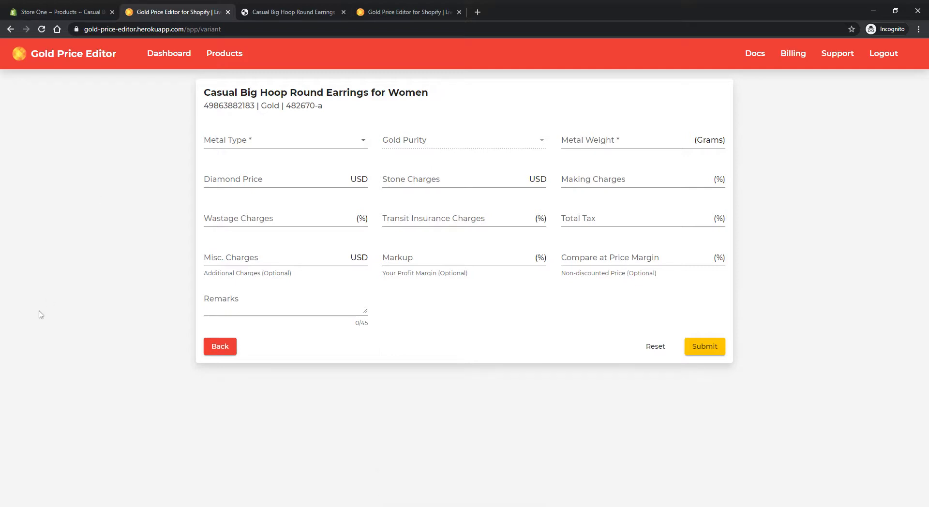
pyautogui.click(236, 140)
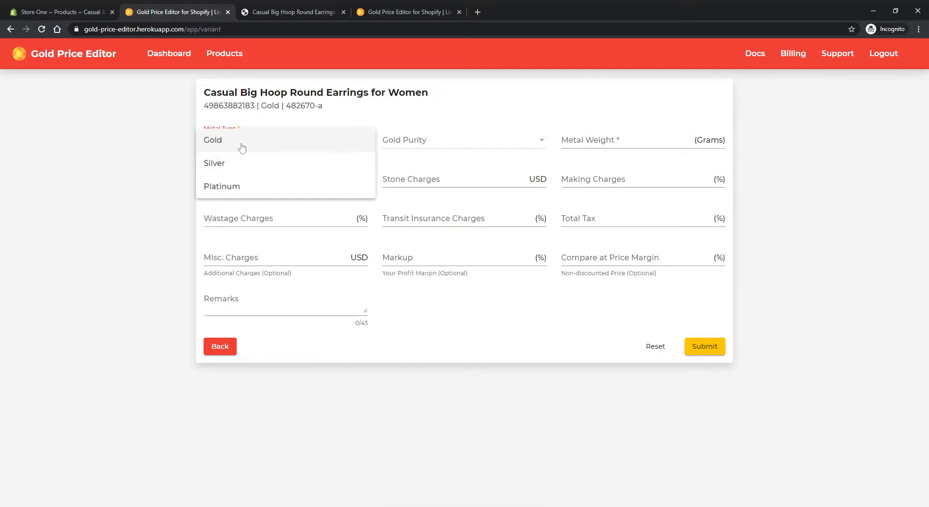
pyautogui.click(243, 147)
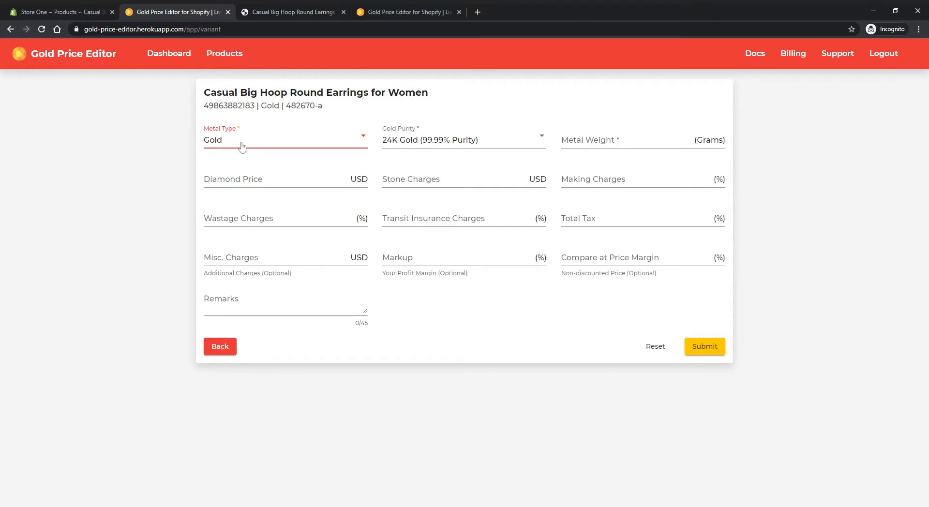
pyautogui.click(426, 142)
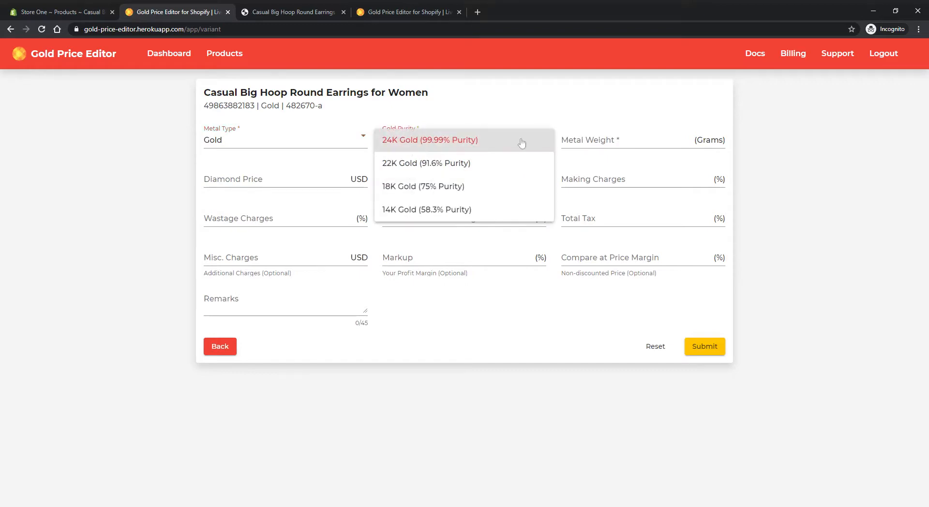
pyautogui.click(504, 144)
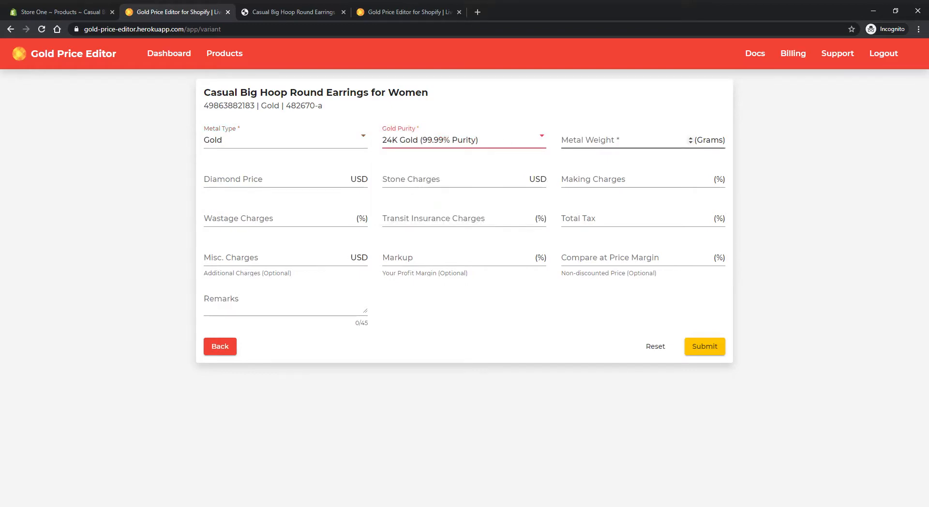
pyautogui.click(612, 141)
pyautogui.write('5')
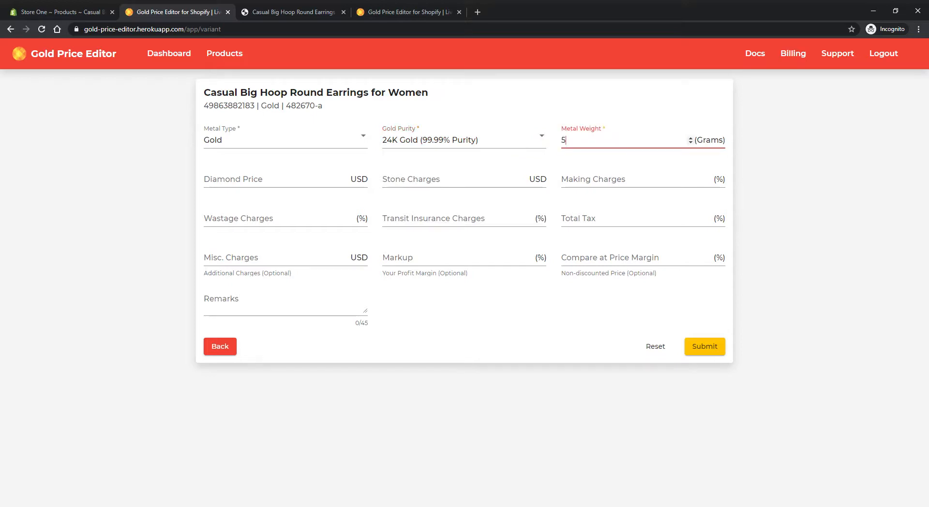
pyautogui.write('0')
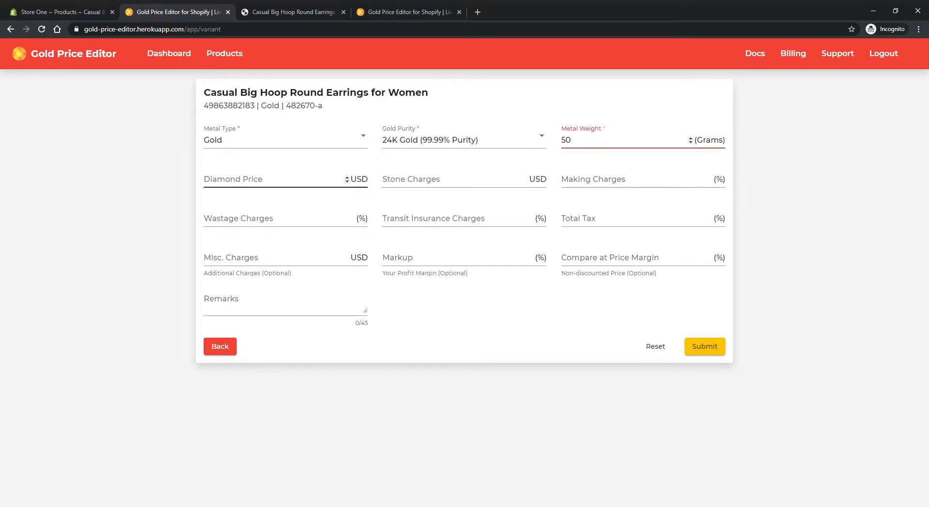
# Set the Gold variant's diamond price to 200 USD, stone charges to 10 USD and making charges to 5%.
pyautogui.click(271, 180)
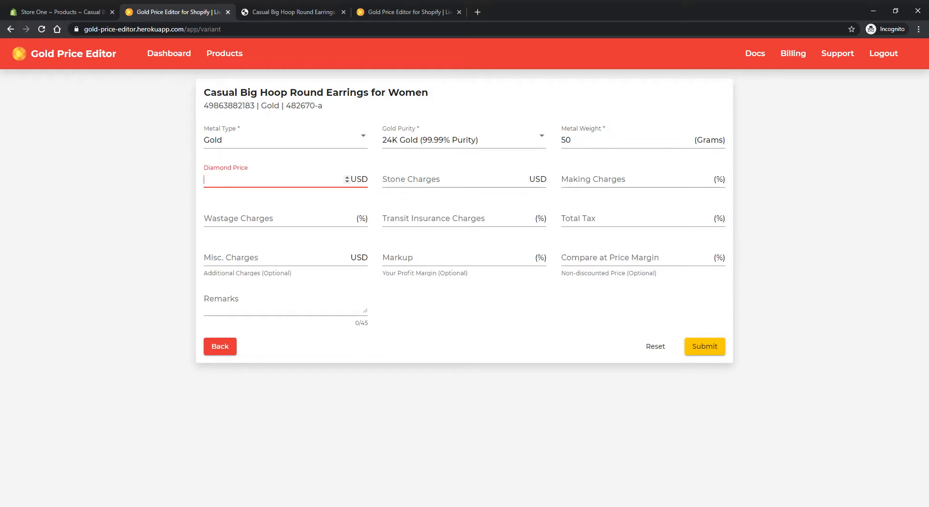
pyautogui.write('200')
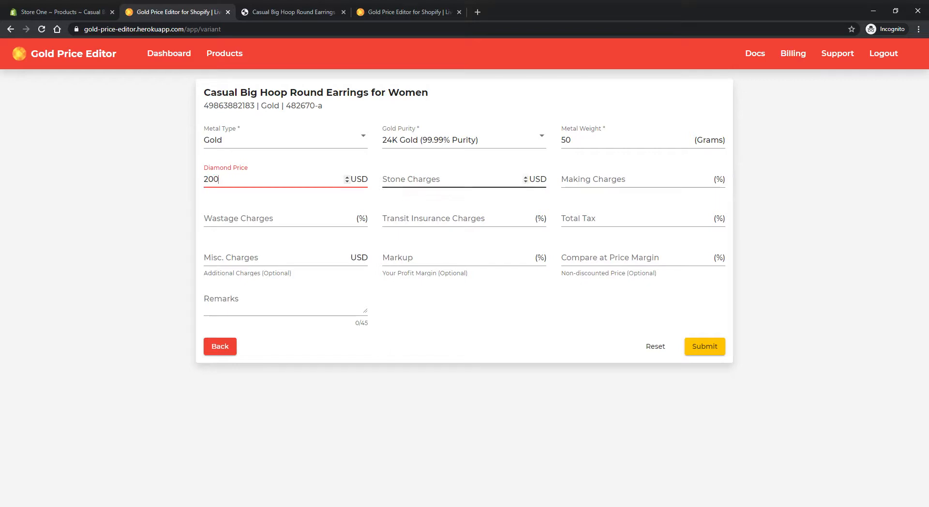
pyautogui.click(411, 178)
pyautogui.write('10')
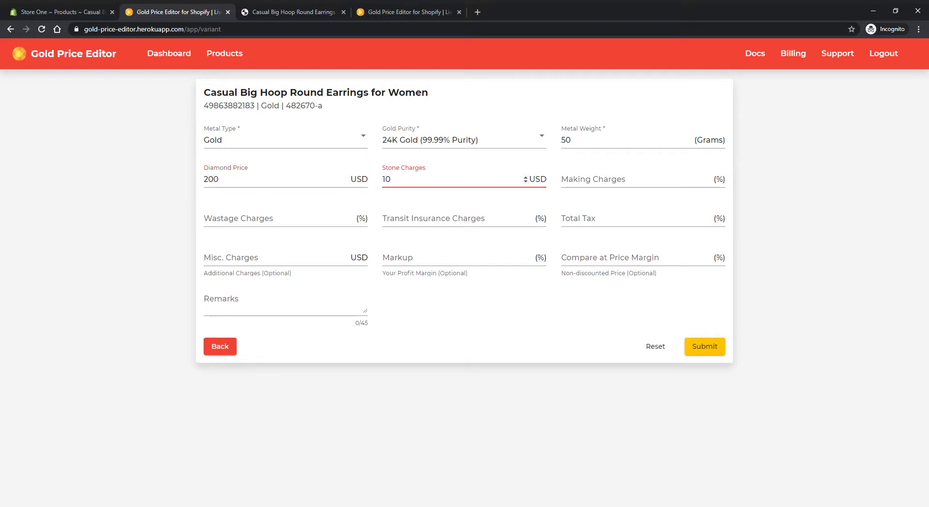
pyautogui.click(697, 177)
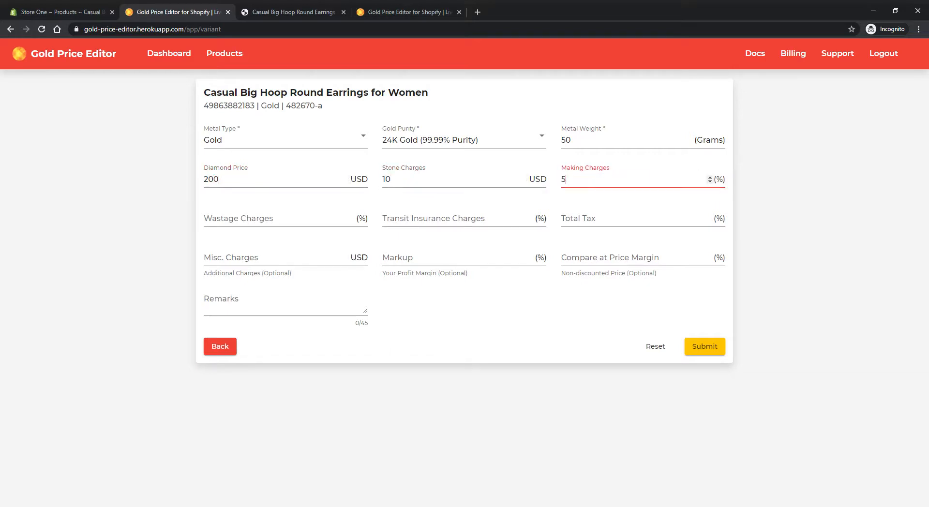
# Set the variant's wastage charges to 3.5%, transit insurance charges to 1% and total tax to 3%.
pyautogui.click(265, 220)
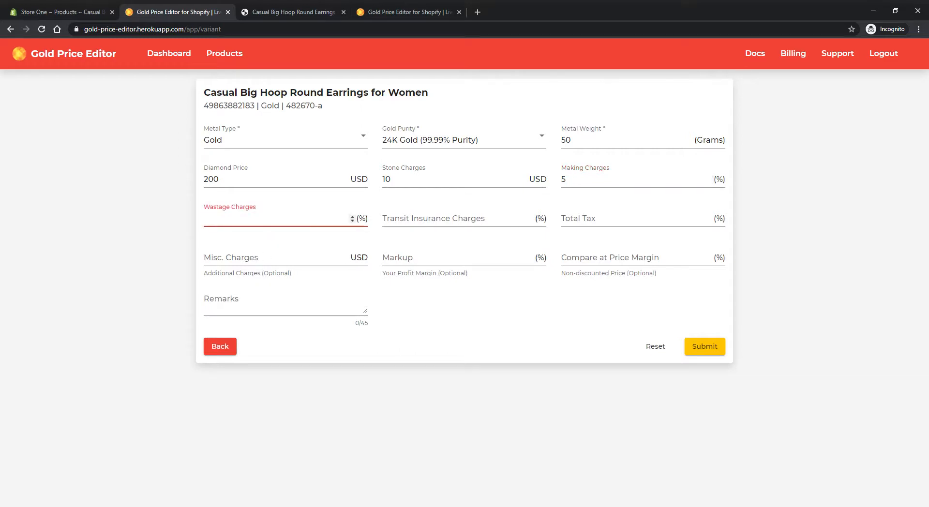
pyautogui.write('3.5')
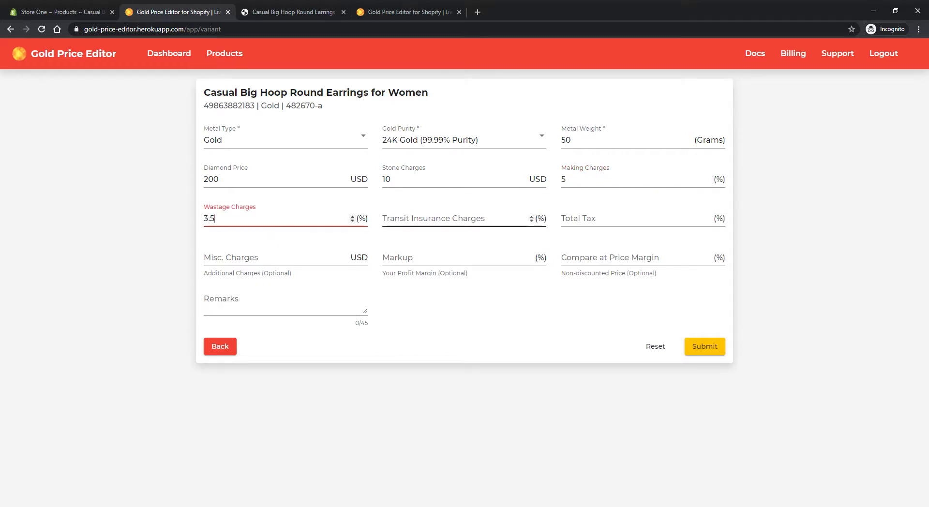
pyautogui.click(455, 221)
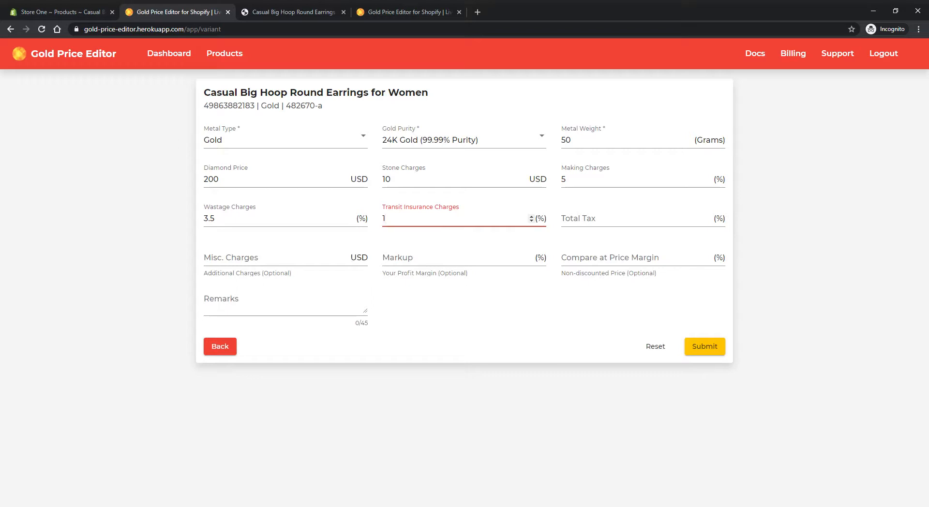
pyautogui.click(611, 219)
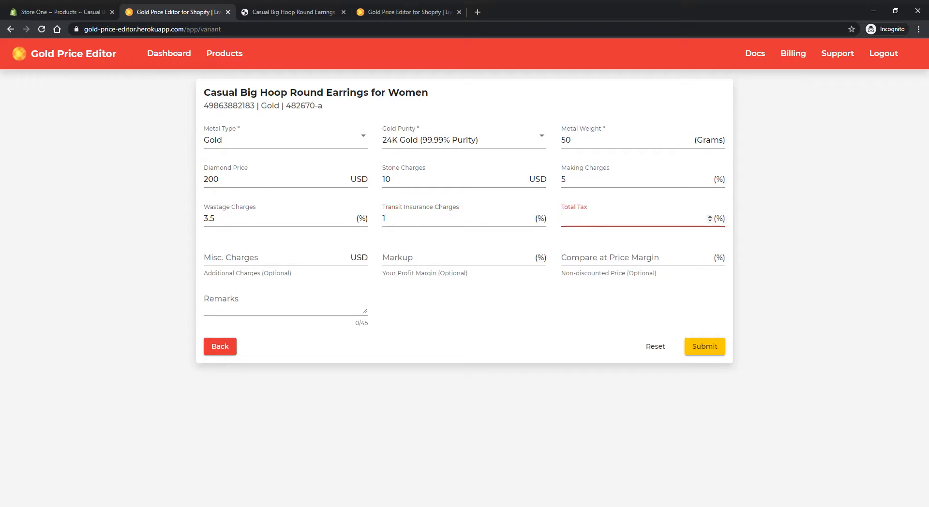
pyautogui.write('3')
# Set misc. charges to 10 USD, markup to 10% and compare at price margin to 15%, and submit the variant details.
pyautogui.click(236, 261)
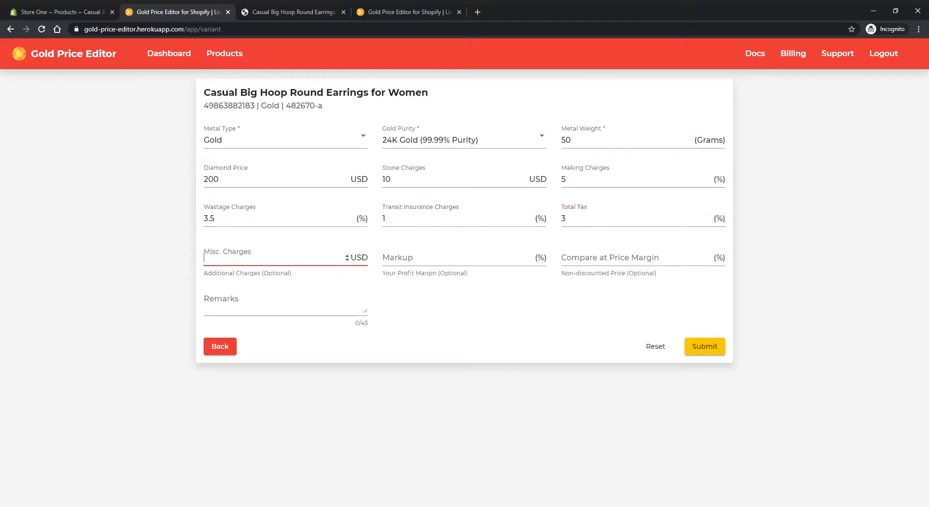
pyautogui.write('10')
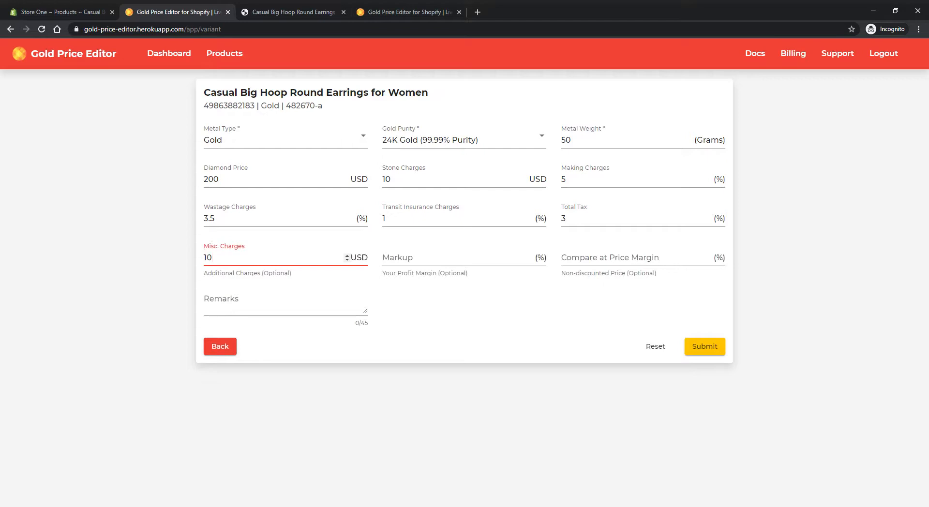
pyautogui.click(385, 258)
pyautogui.write('10')
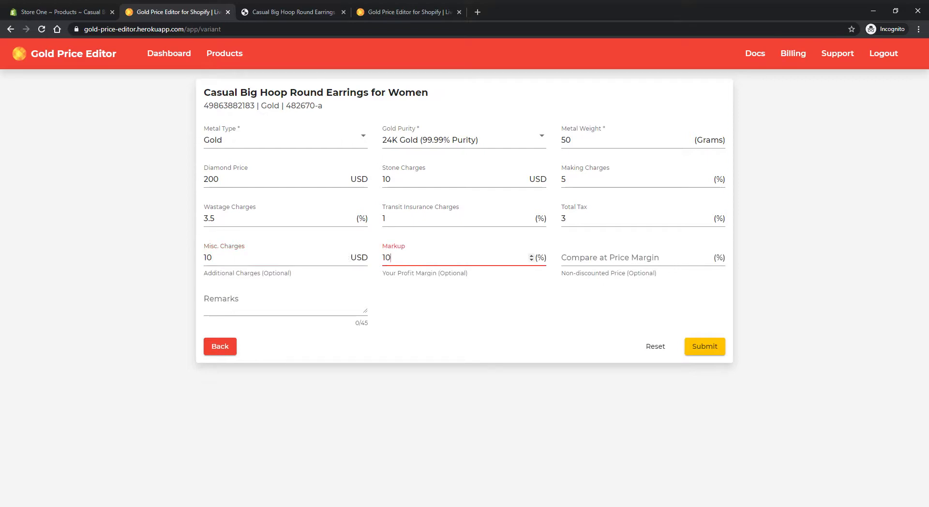
pyautogui.click(629, 257)
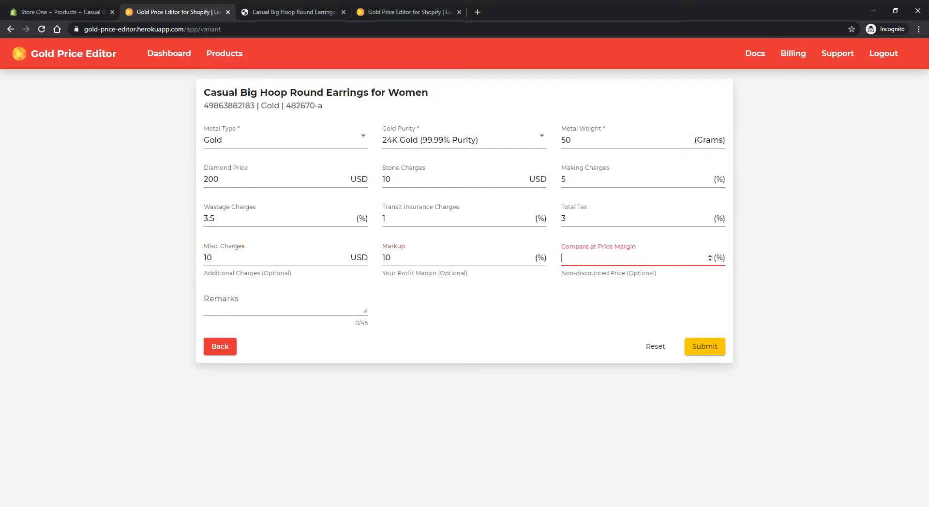
pyautogui.write('15')
pyautogui.click(710, 352)
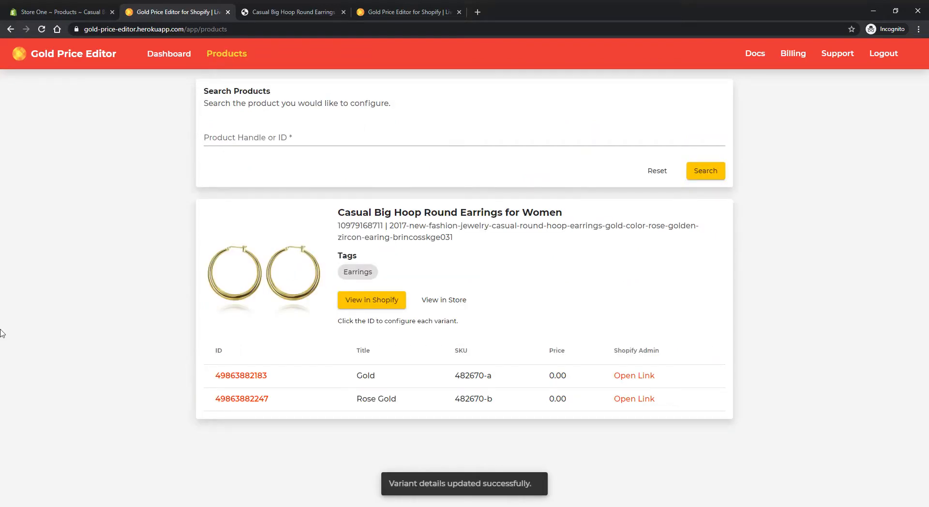
# Open the Rose Gold variant's configuration and set metal type Gold, purity 22K Gold (91.6% Purity) and metal weight 75 grams.
pyautogui.click(250, 400)
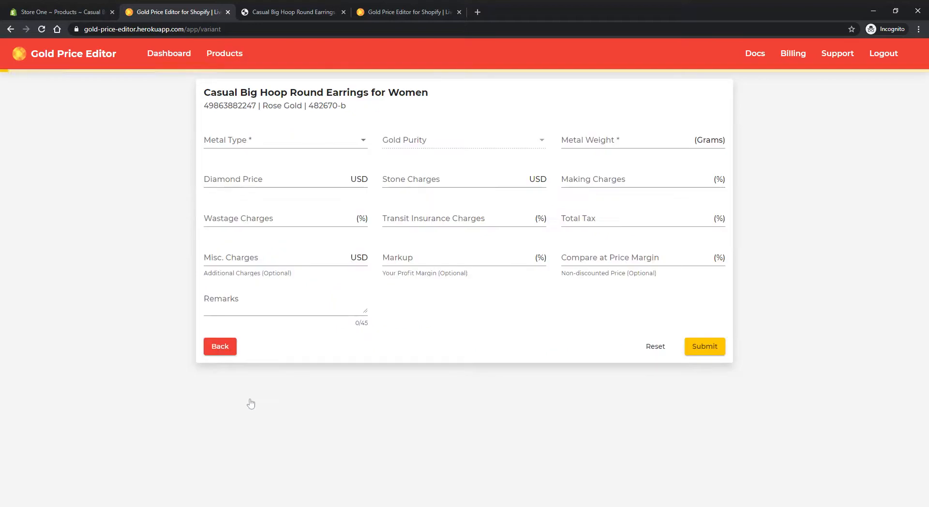
pyautogui.click(251, 142)
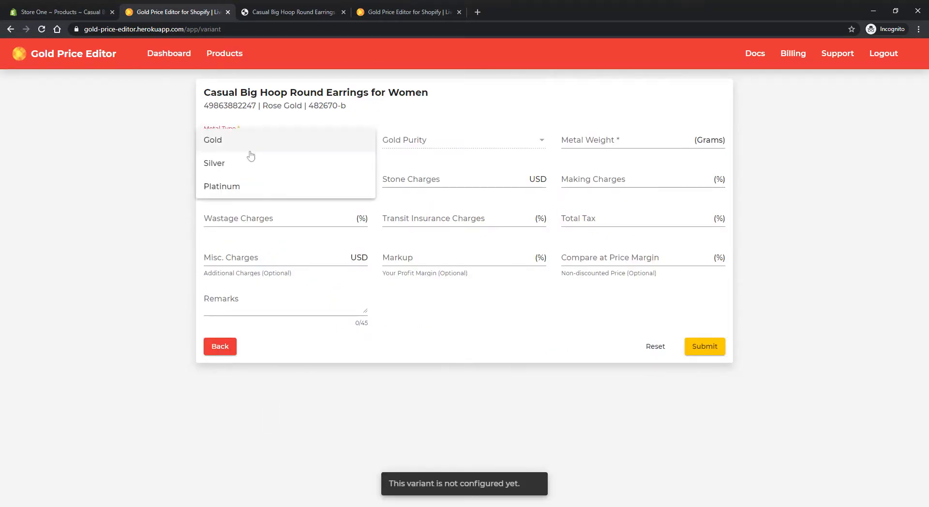
pyautogui.click(251, 146)
pyautogui.click(381, 148)
pyautogui.click(400, 163)
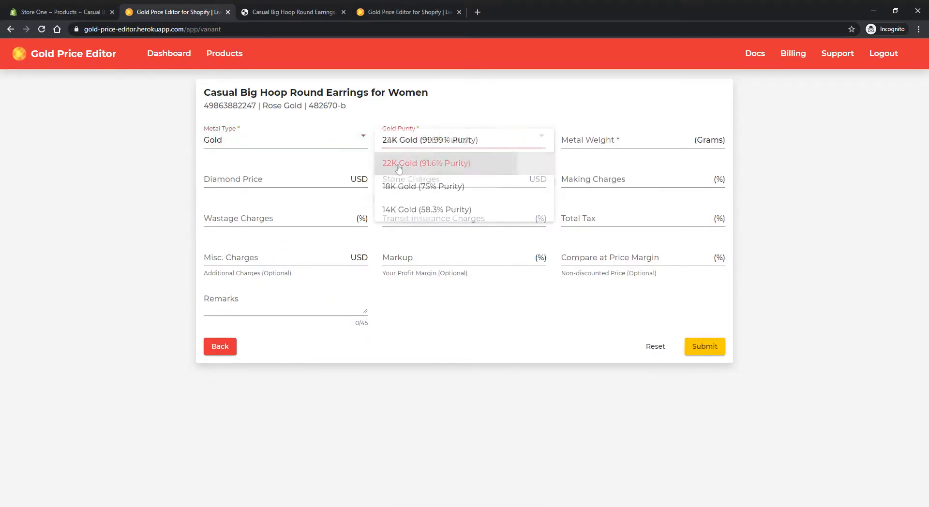
pyautogui.click(624, 141)
pyautogui.write('75')
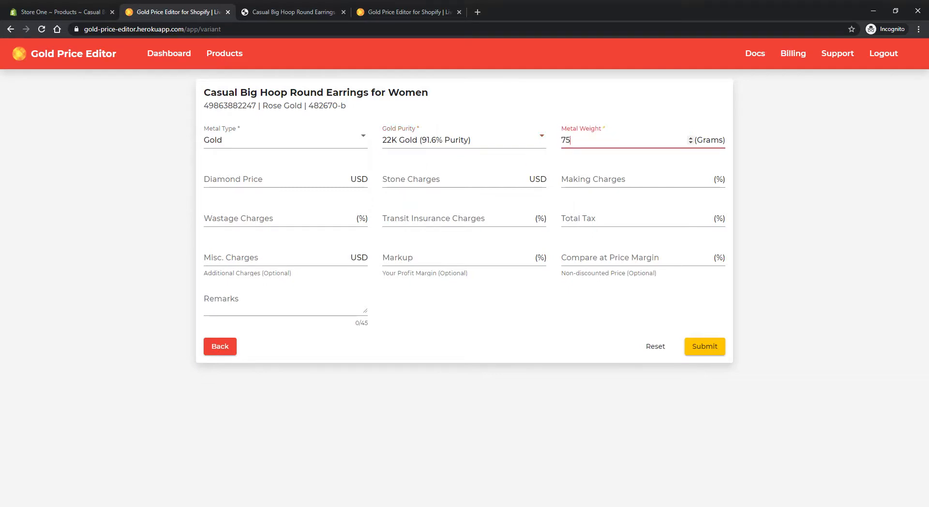
# Set the Rose Gold variant's making charges to 6%, wastage charges to 5.5%, transit insurance charges to 1% and total tax to 3%.
pyautogui.click(581, 179)
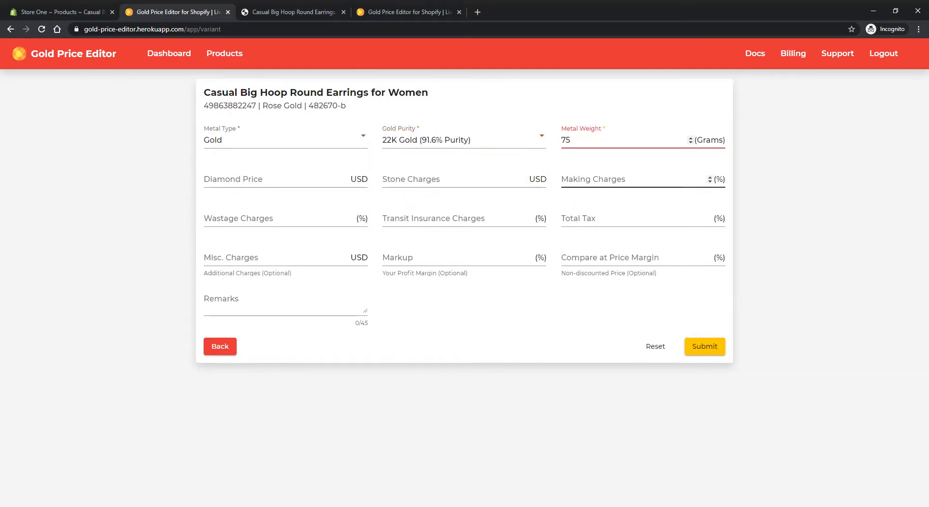
pyautogui.write('6')
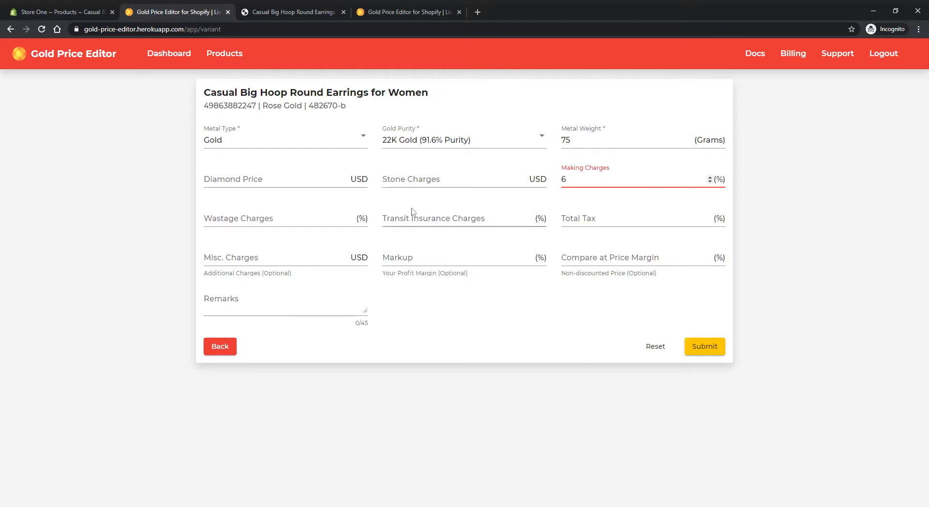
pyautogui.click(227, 219)
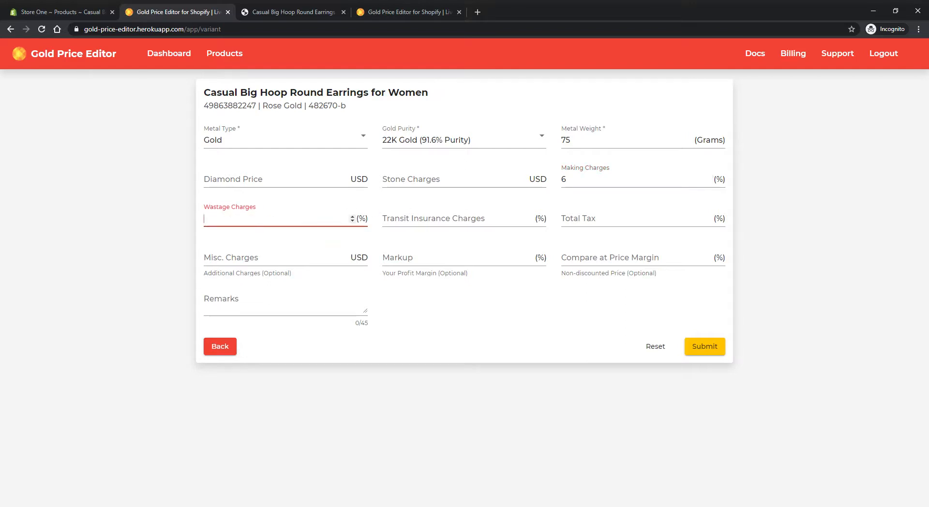
pyautogui.write('5.5')
pyautogui.click(459, 218)
pyautogui.write('1')
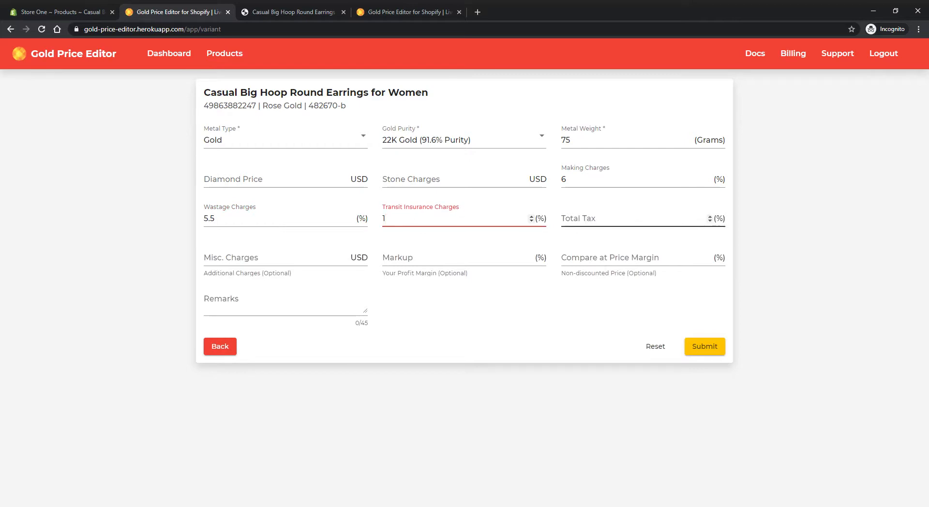
pyautogui.press('Tab')
pyautogui.write('3')
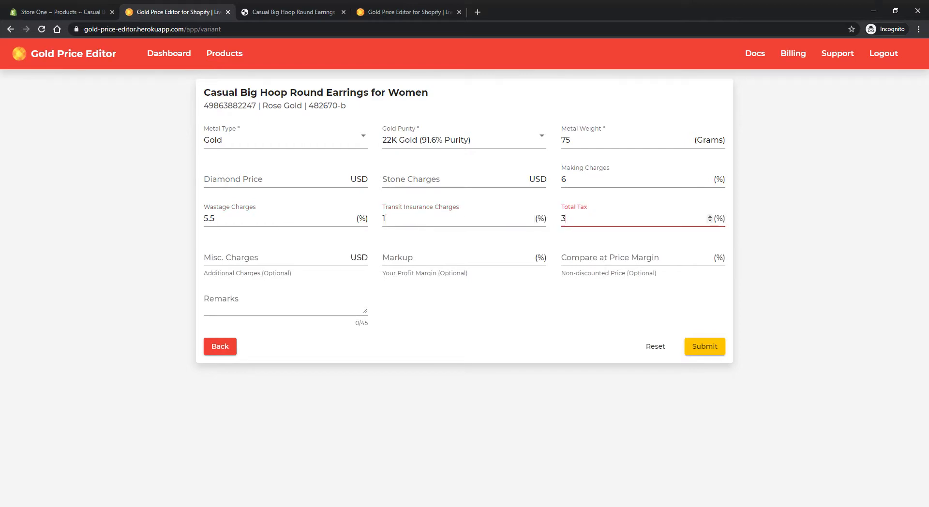
# Set the Rose Gold variant's misc. charges to 5 USD, markup to 10% and compare at price margin to 20%, and submit the details.
pyautogui.click(249, 261)
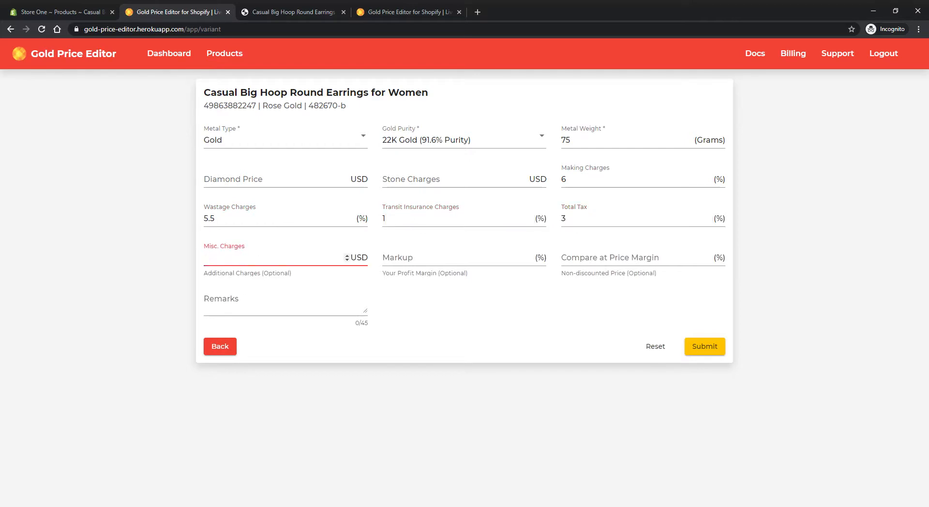
pyautogui.write('5')
pyautogui.click(413, 256)
pyautogui.write('10')
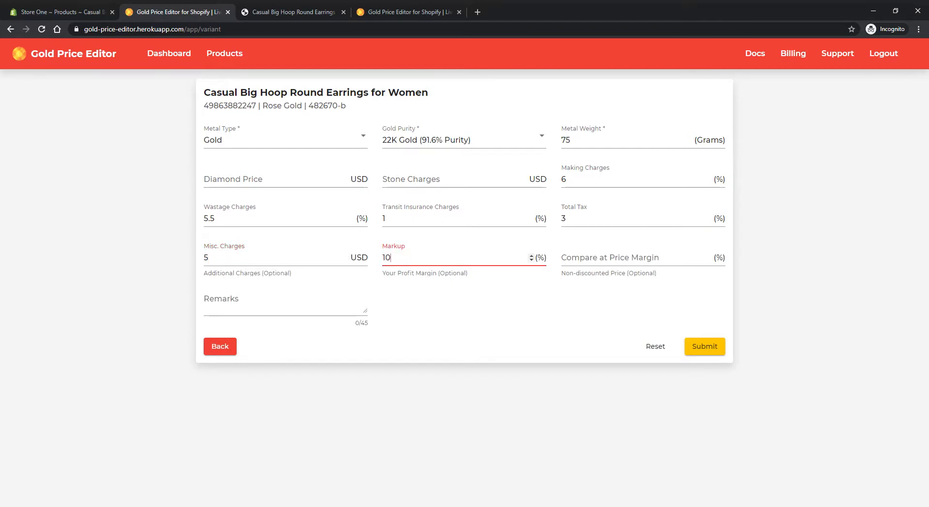
pyautogui.click(629, 258)
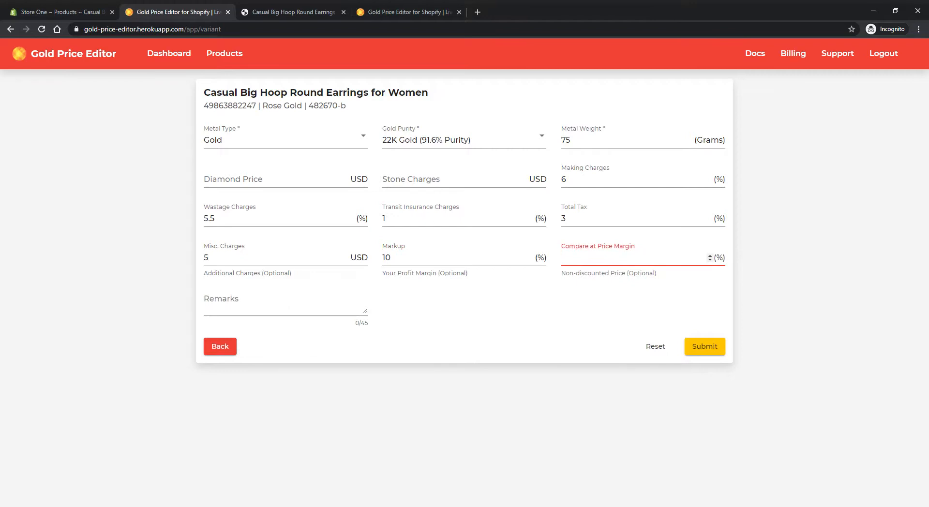
pyautogui.write('20')
pyautogui.click(704, 347)
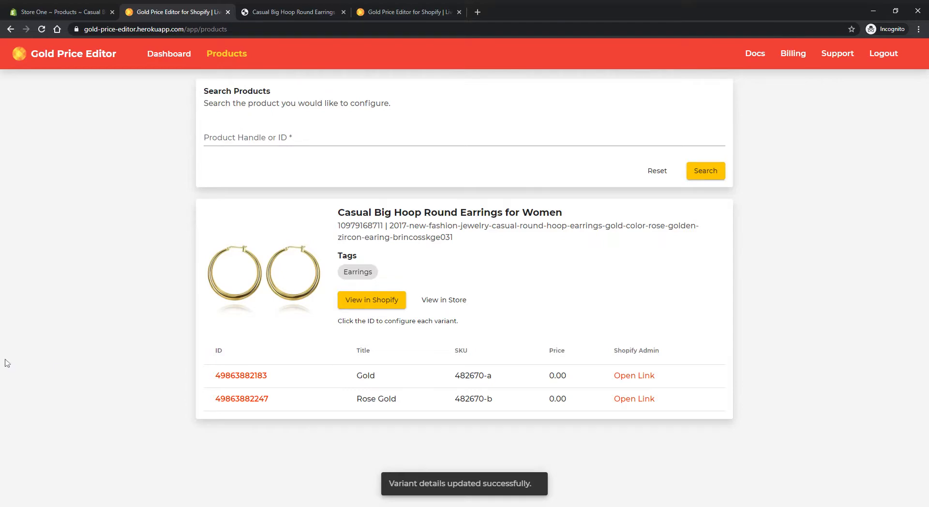
# On the dashboard, set gold prices to 60 USD for 24K, 55 for 22K, 50 for 18K and 45 for 14K, and refresh the prices.
pyautogui.click(185, 55)
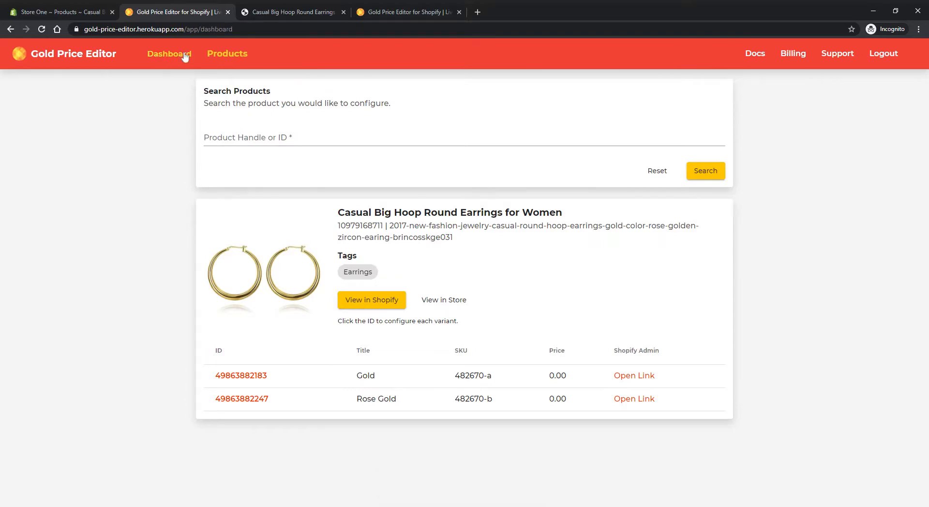
pyautogui.click(280, 174)
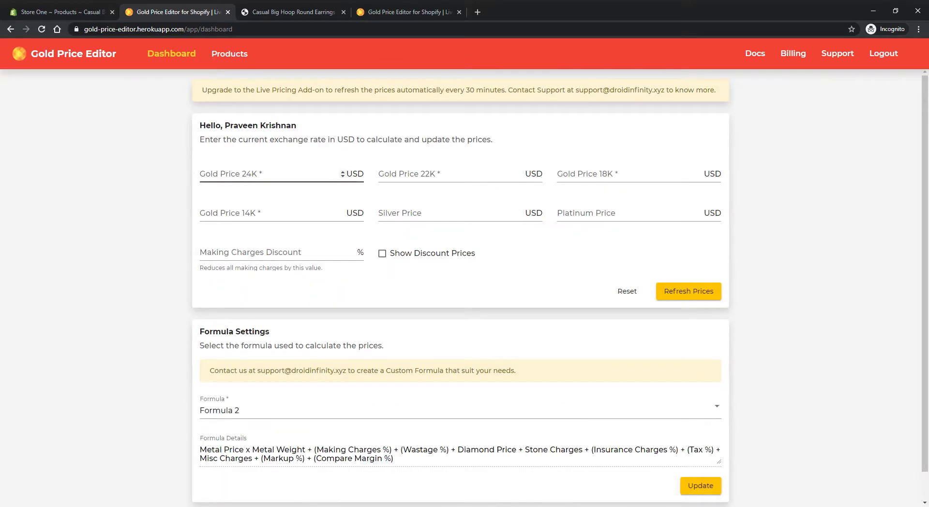
pyautogui.write('60')
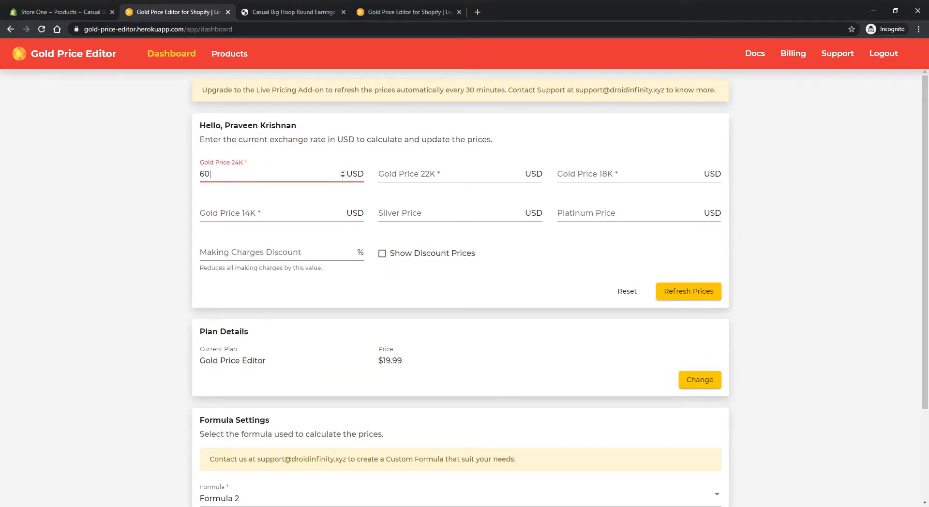
pyautogui.press('Tab')
pyautogui.write('55')
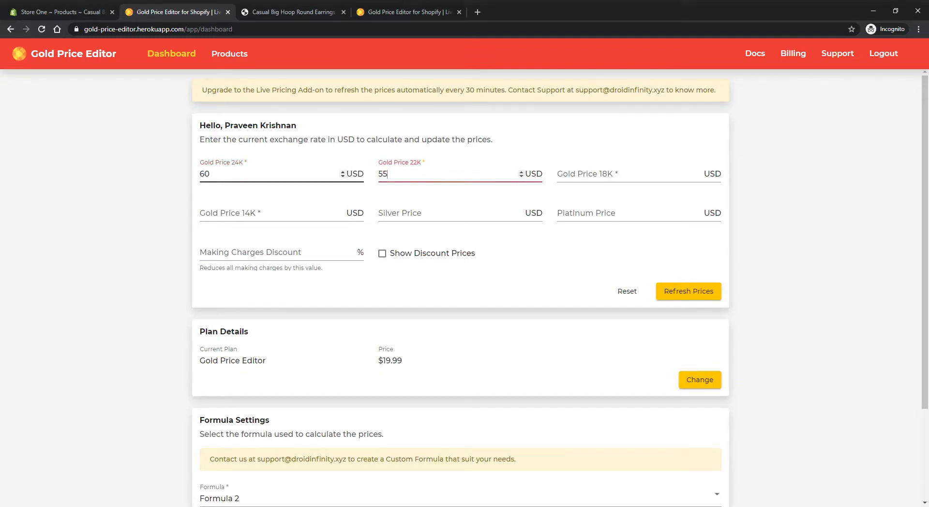
pyautogui.press('Tab')
pyautogui.write('50')
pyautogui.press('Tab')
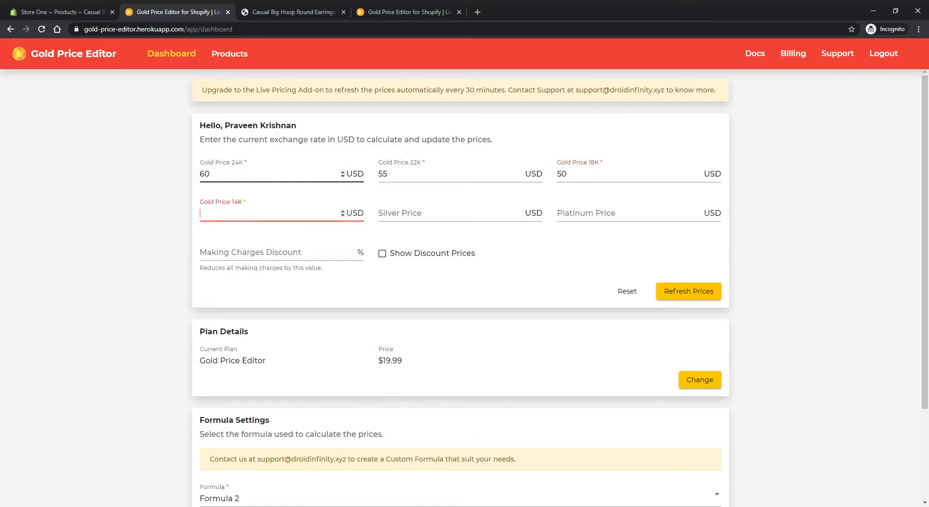
pyautogui.write('45')
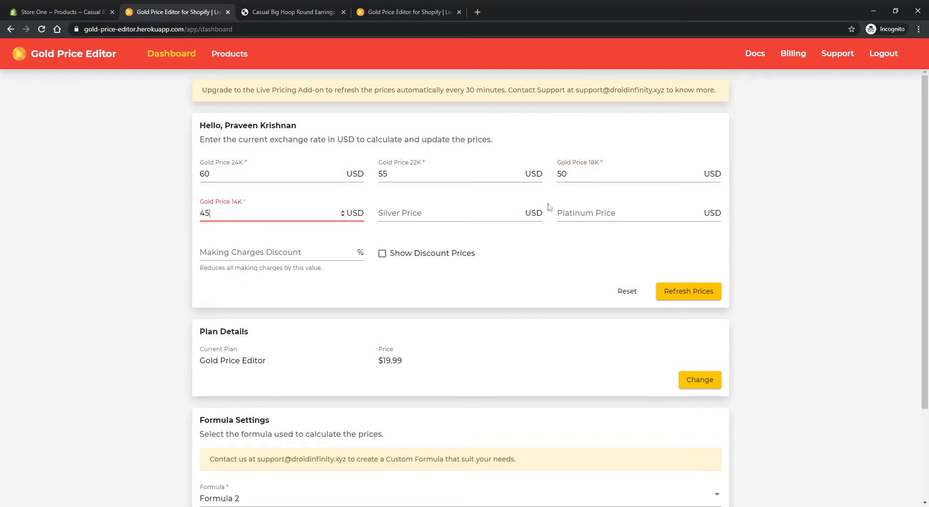
pyautogui.click(690, 295)
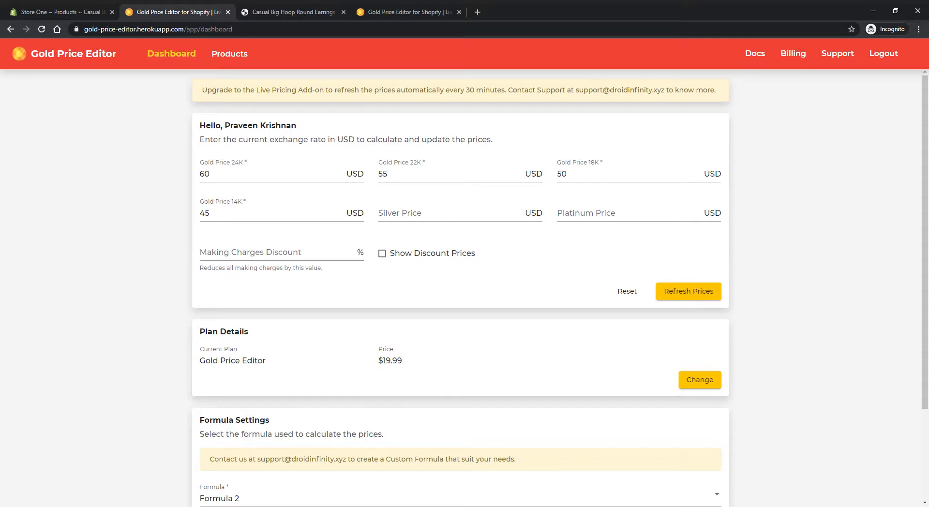
# Reload the earrings' page in the Shopify storefront and check the prices of the Rose Gold and Gold variants.
pyautogui.click(266, 11)
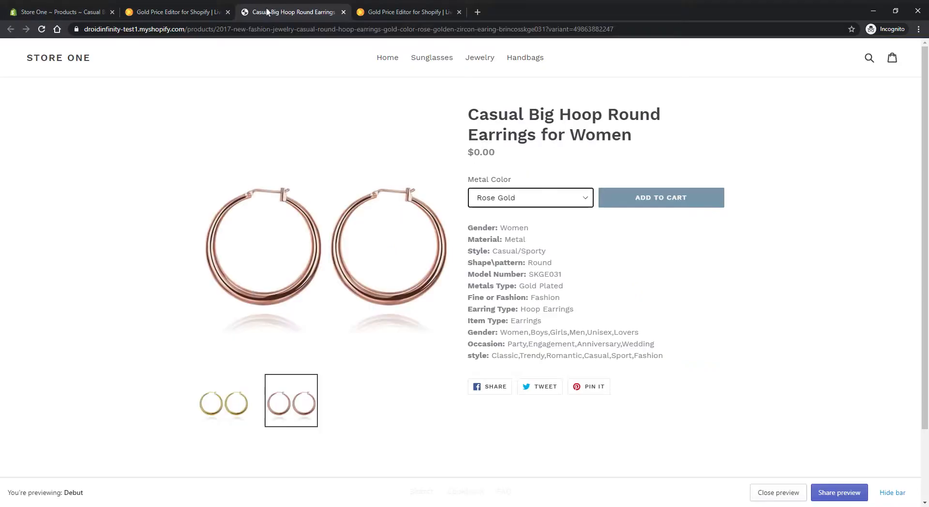
pyautogui.click(41, 30)
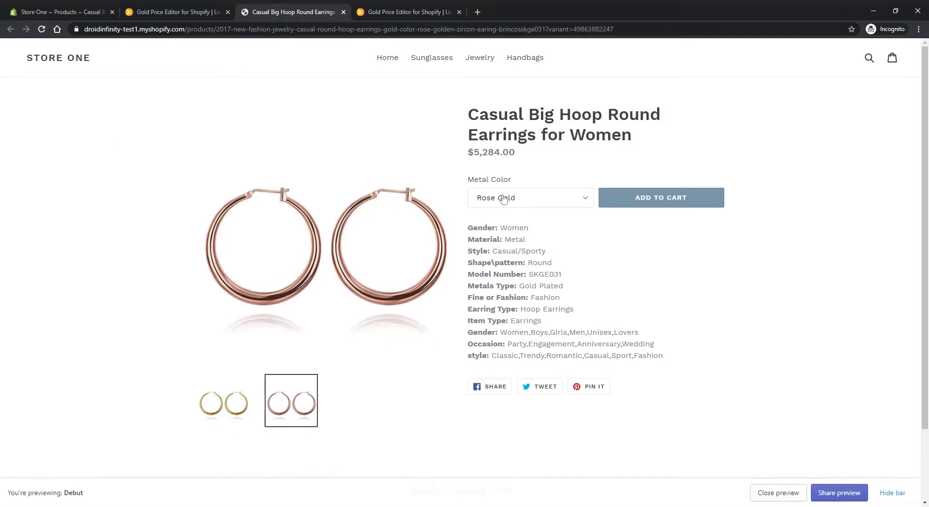
pyautogui.click(505, 212)
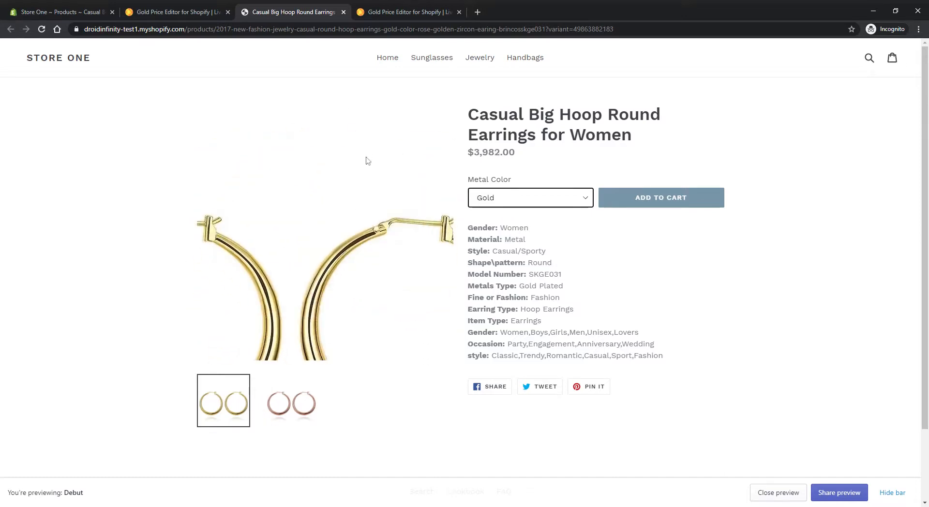
# Return to Gold Price Editor, enable the display of discount prices and refresh the store prices.
pyautogui.click(169, 9)
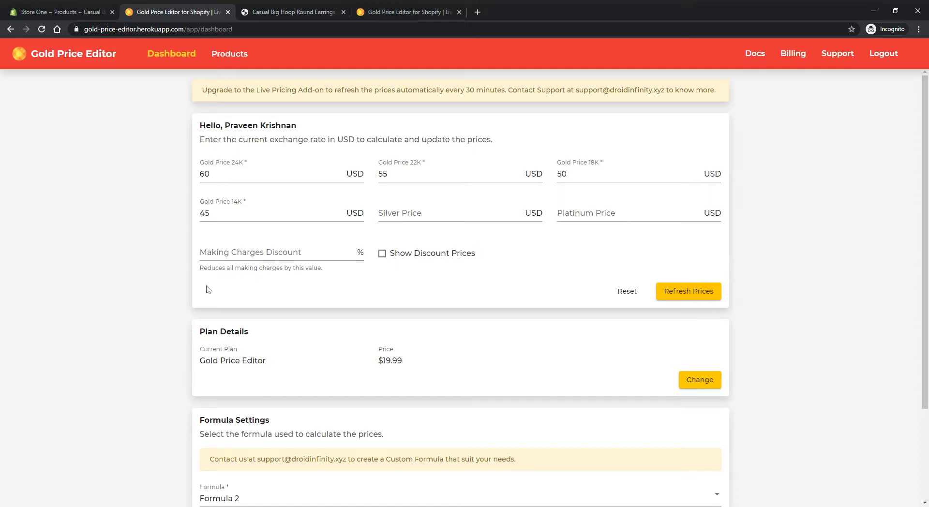
pyautogui.click(383, 255)
pyautogui.click(694, 296)
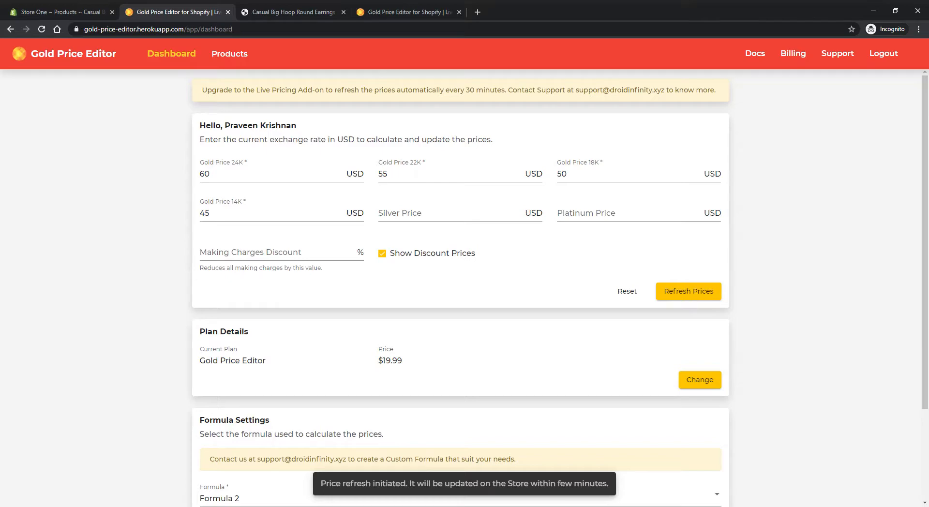
# Reload the earrings' storefront page and check the sale and compare-at prices of the Gold and Rose Gold variants.
pyautogui.click(275, 13)
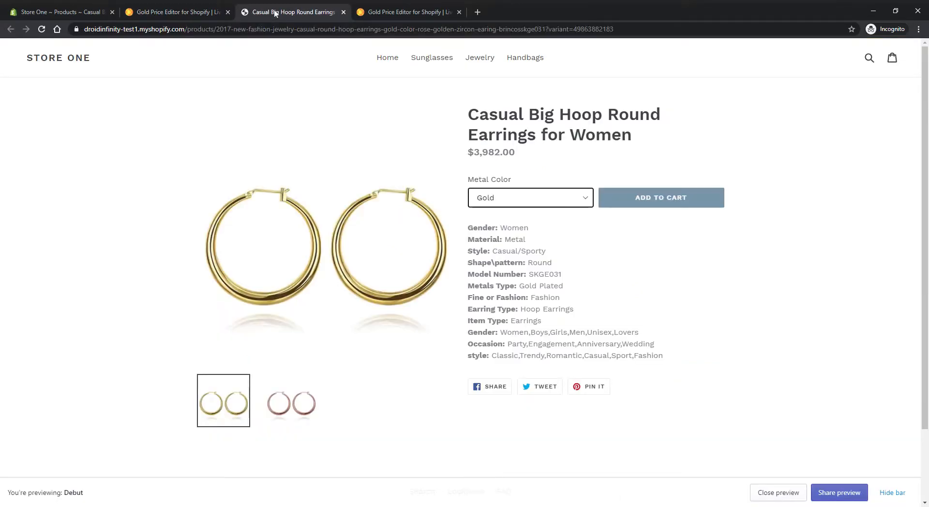
pyautogui.click(42, 29)
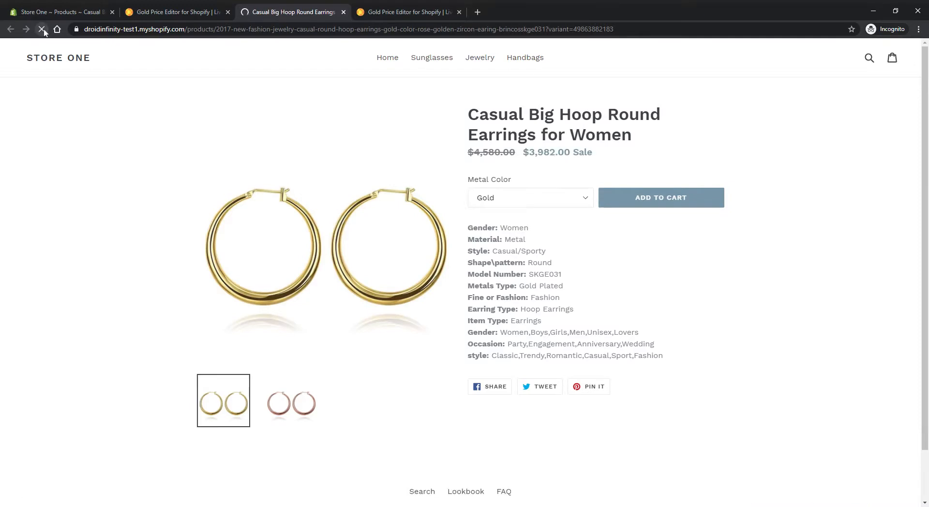
pyautogui.click(517, 203)
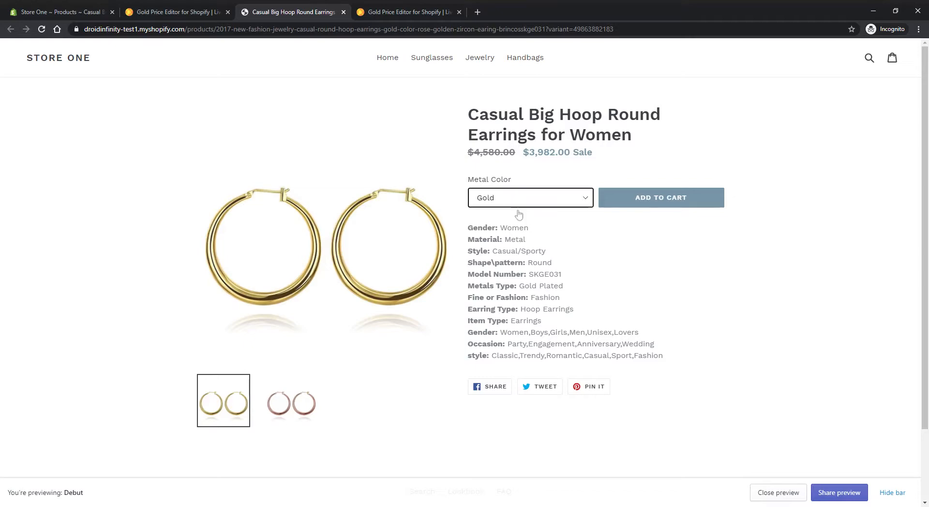
pyautogui.click(517, 220)
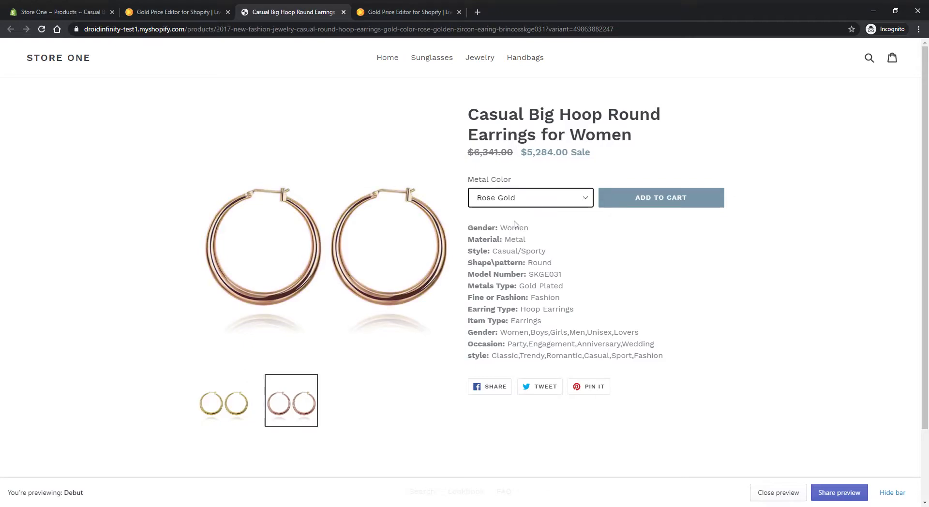
# Return to Gold Price Editor and select Formula 1 as the price calculation formula in the formula settings.
pyautogui.click(164, 11)
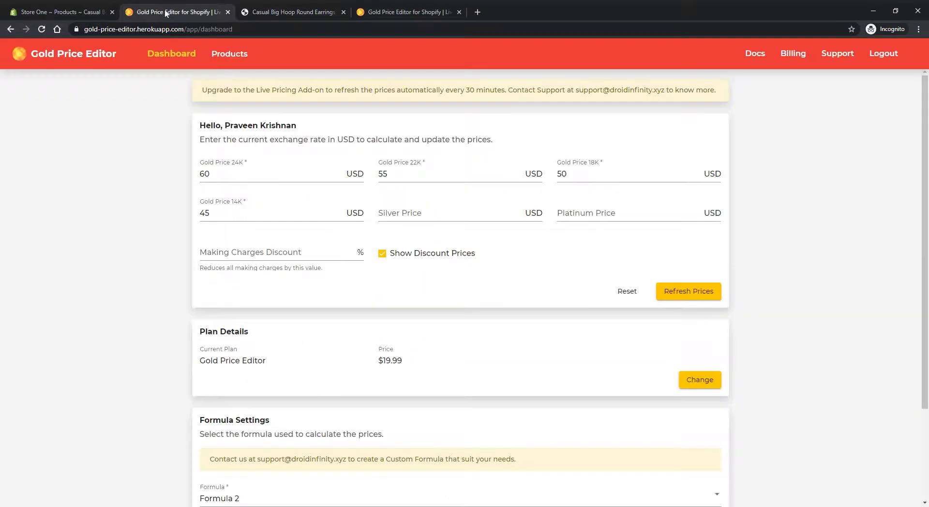
pyautogui.scroll(-2, 450, 342)
pyautogui.scroll(-1, 450, 341)
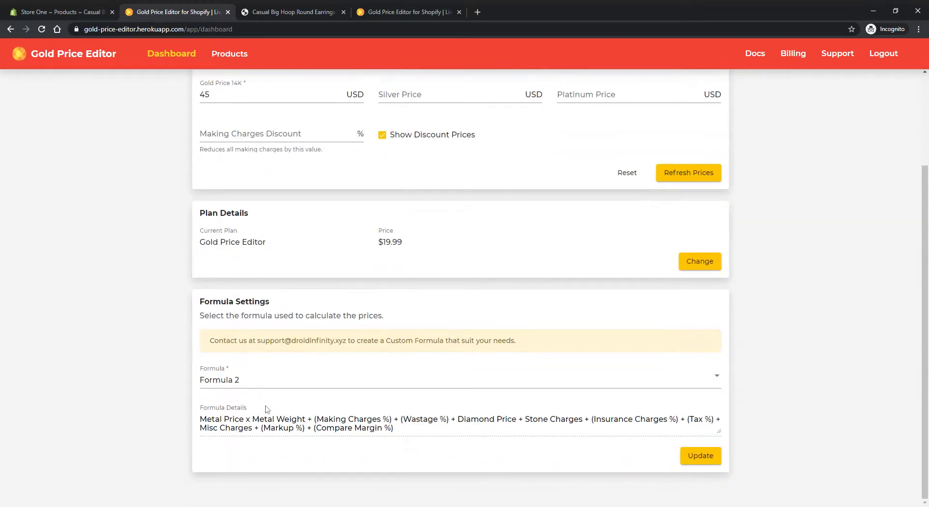
pyautogui.click(247, 380)
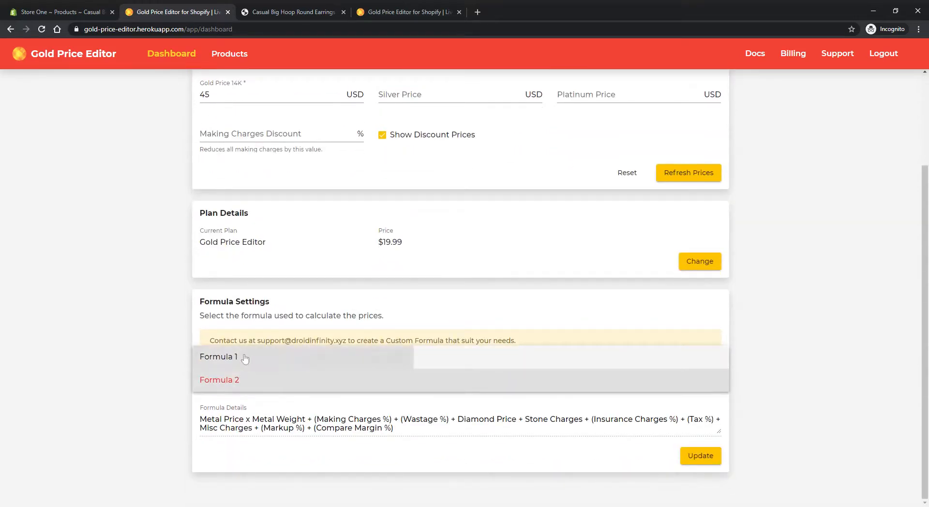
pyautogui.click(245, 359)
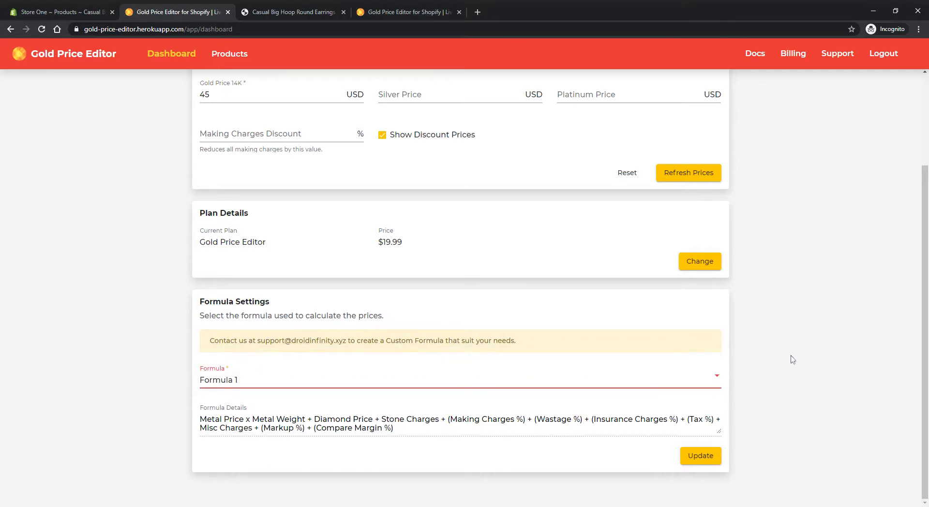